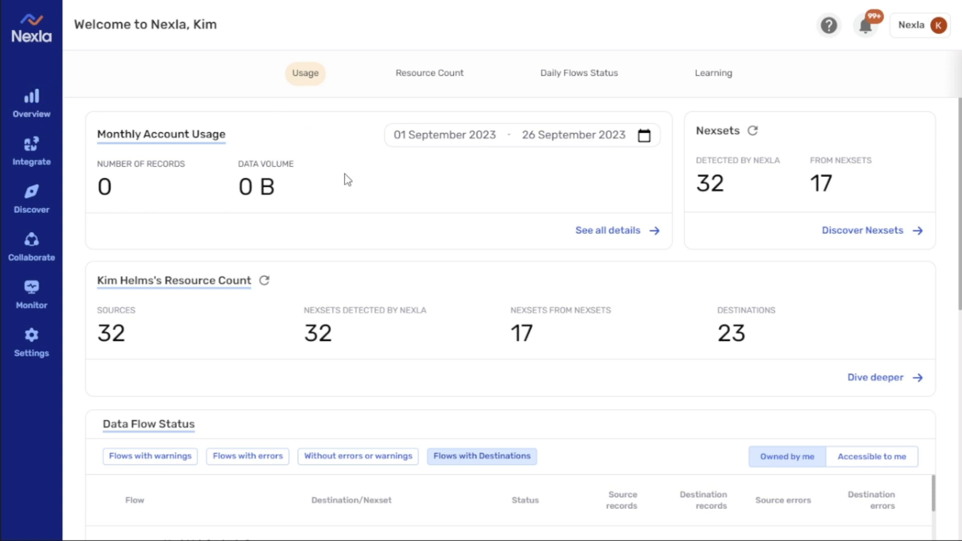
# Review the account usage, resource counts, data flow status and learning resources on the Overview dashboard
pyautogui.scroll(-4, 429, 300)
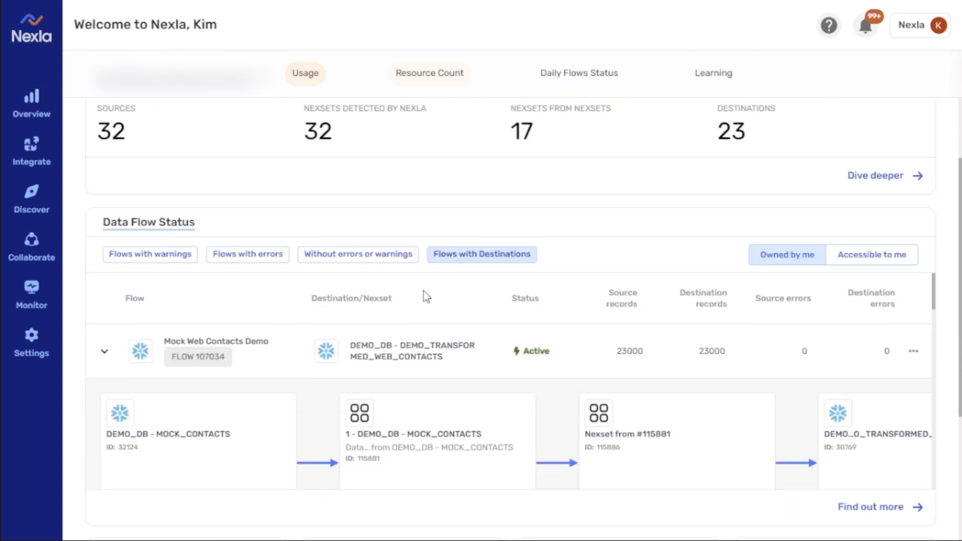
pyautogui.scroll(-3, 426, 296)
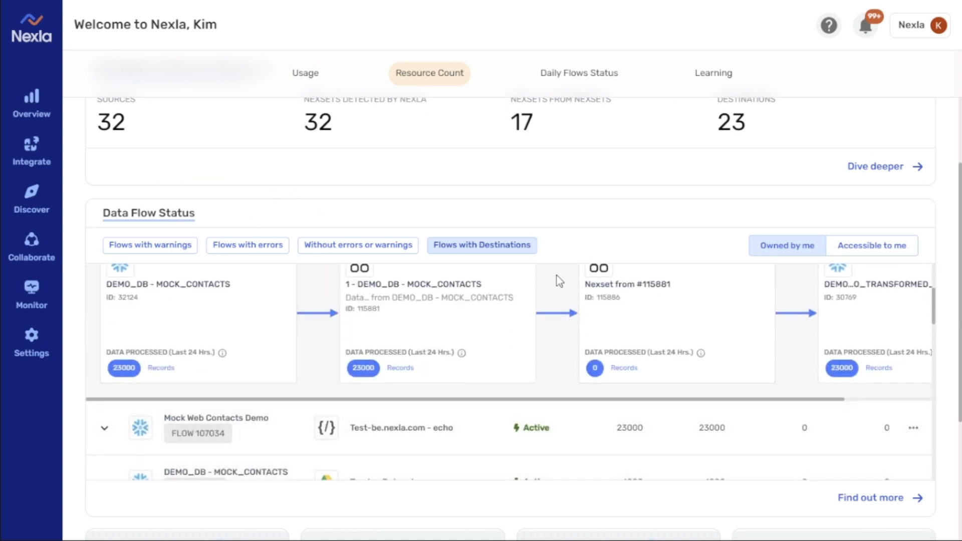
pyautogui.scroll(4, 489, 204)
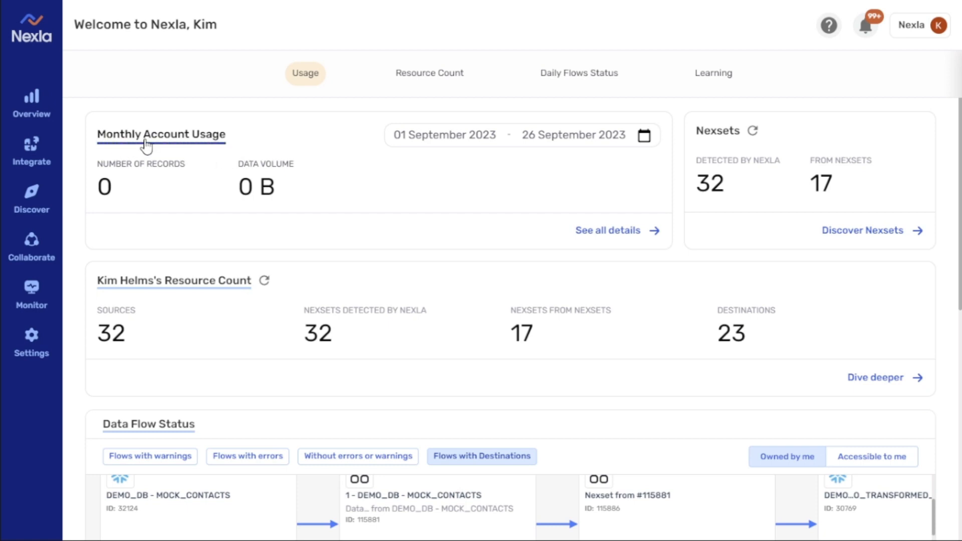
pyautogui.moveTo(147, 144)
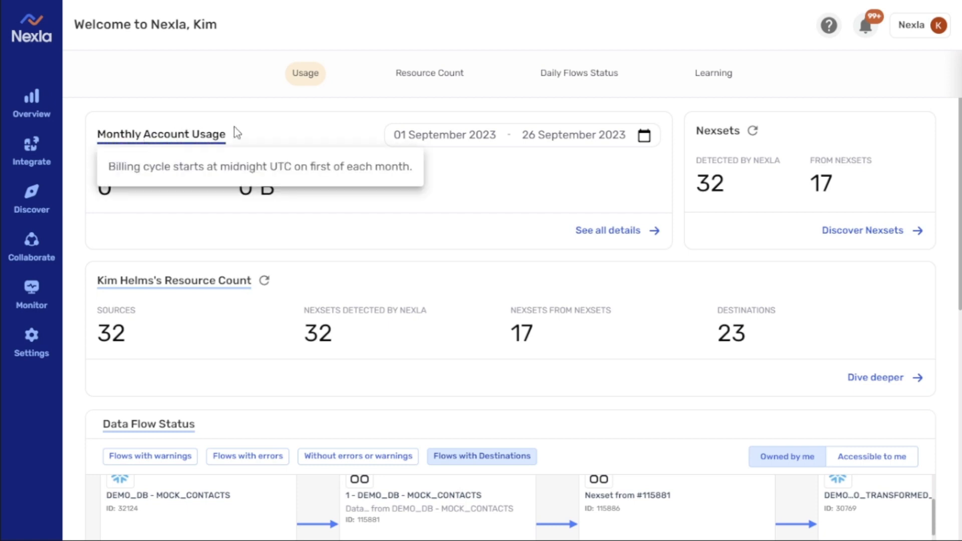
pyautogui.scroll(-10, 301, 221)
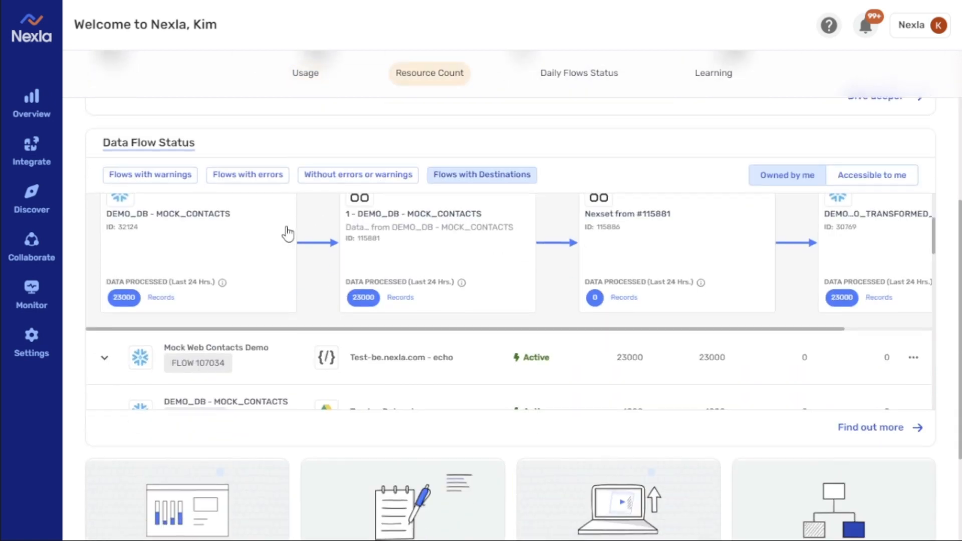
pyautogui.scroll(-3, 211, 456)
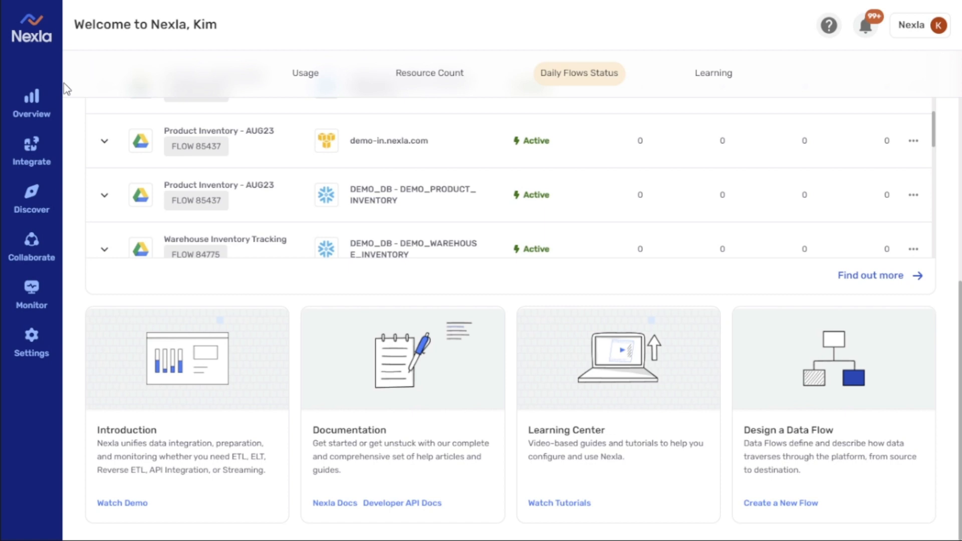
# View the list of all data flows and browse the Nexsets owned by the account on the Discover page
pyautogui.click(31, 147)
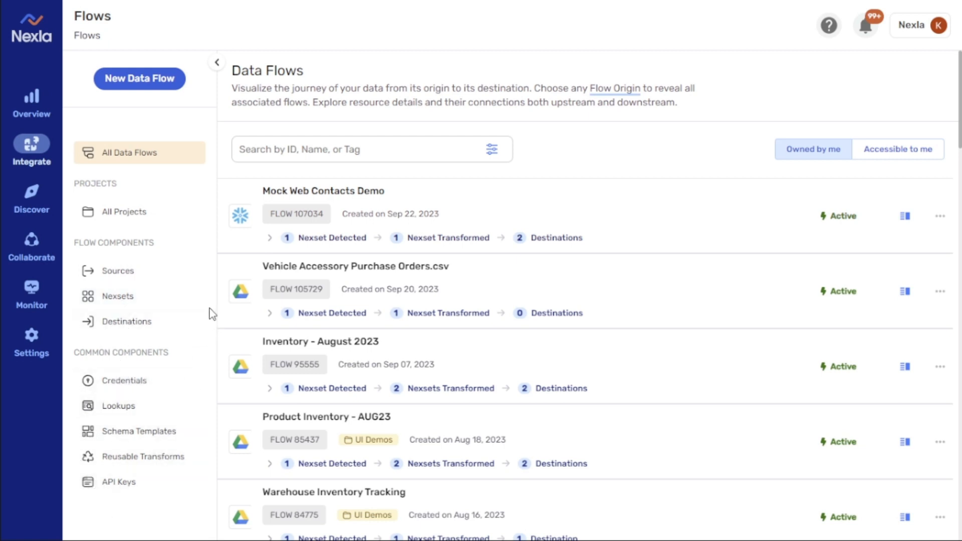
pyautogui.click(33, 193)
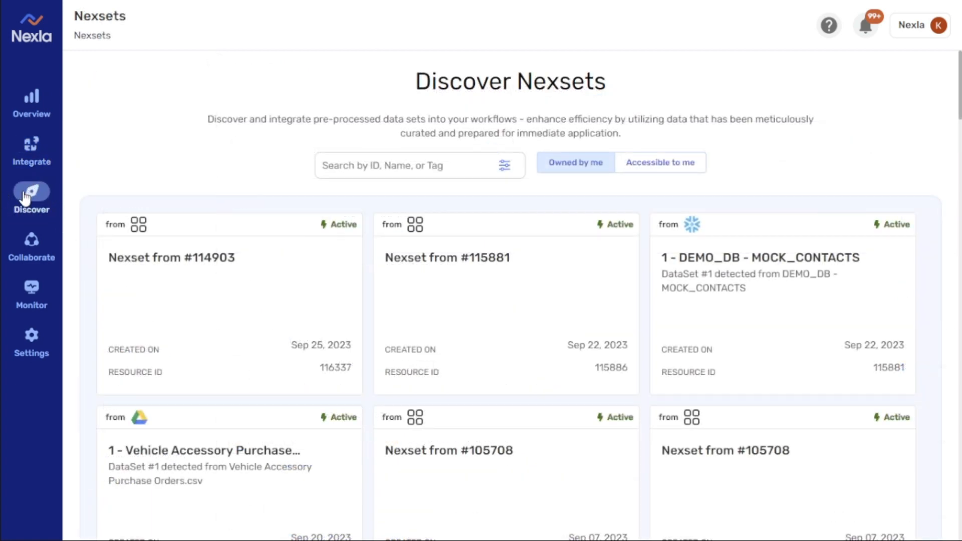
pyautogui.scroll(-5, 71, 207)
pyautogui.scroll(-4, 70, 203)
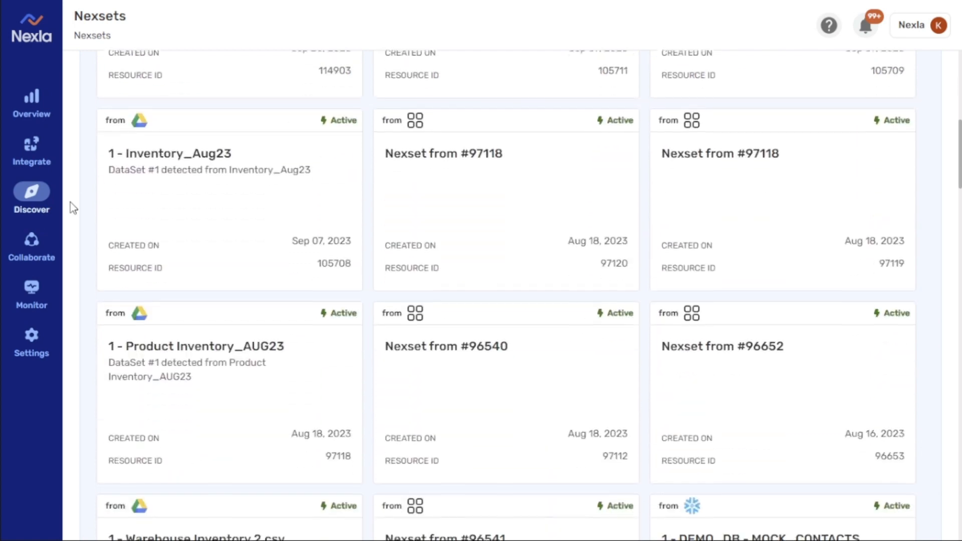
pyautogui.scroll(9, 70, 203)
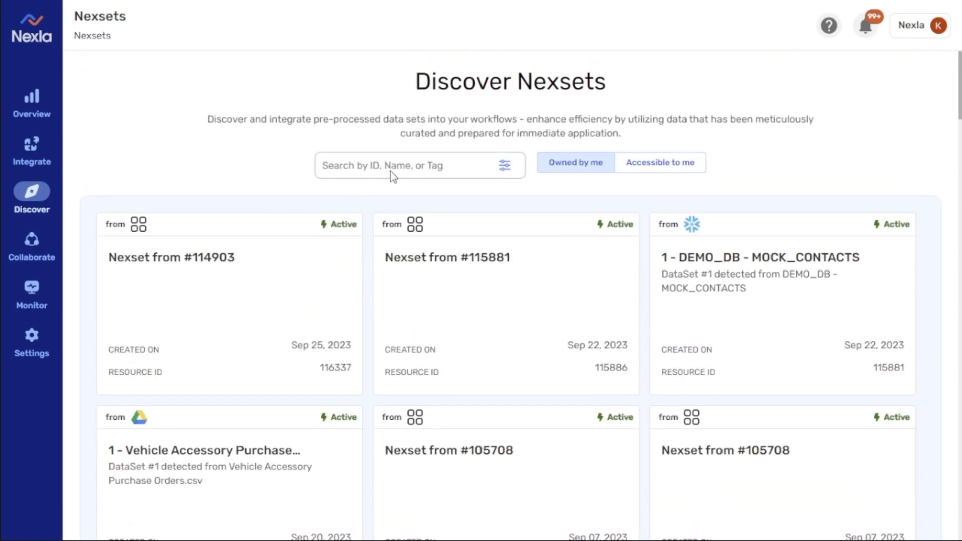
# Check the Nexset search criteria and the actions offered for the Nexset from #114903
pyautogui.click(411, 171)
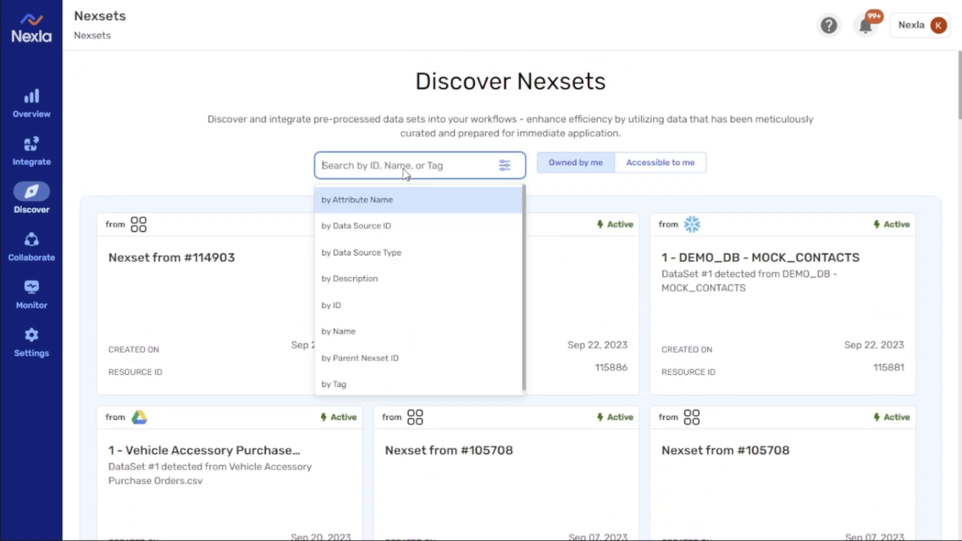
pyautogui.click(270, 170)
pyautogui.moveTo(226, 326)
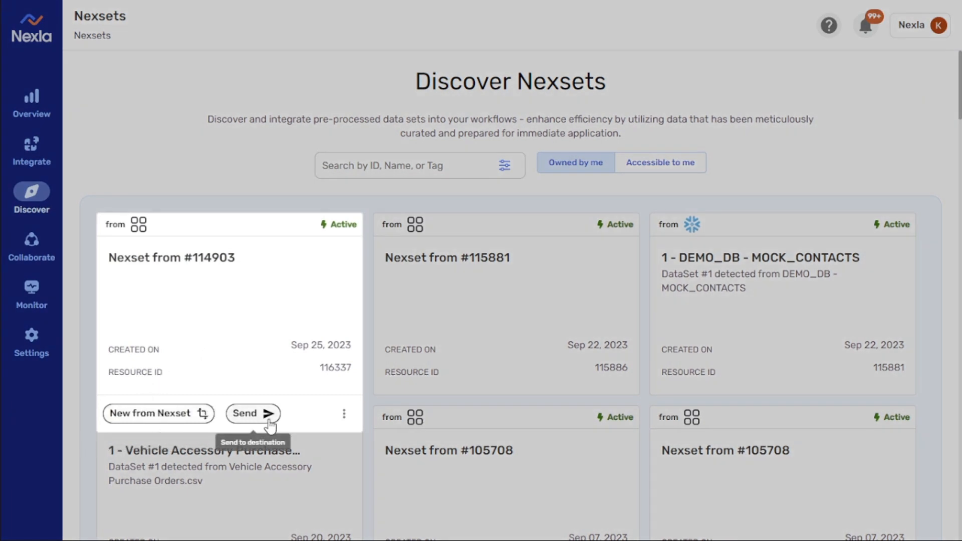
# View the Access Insights and Resources 360° pages of the Collaborate area
pyautogui.click(49, 225)
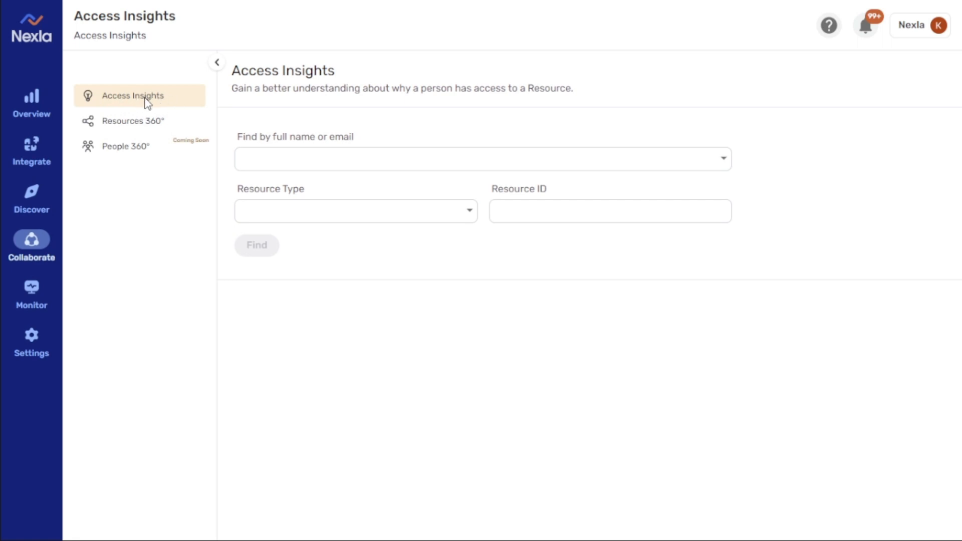
pyautogui.click(117, 126)
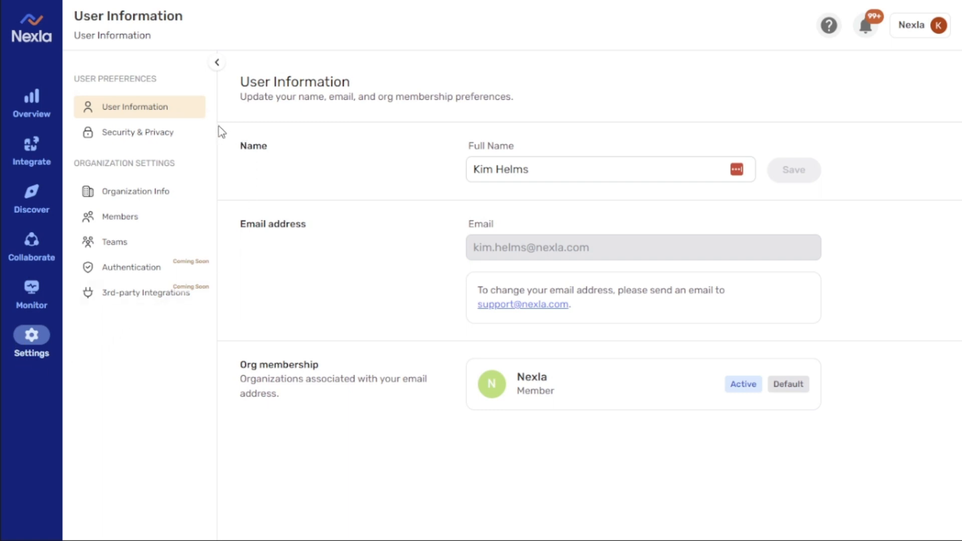
# Review the Security & Privacy, Organization Info and Teams pages in the settings
pyautogui.click(142, 136)
pyautogui.scroll(-3, 245, 223)
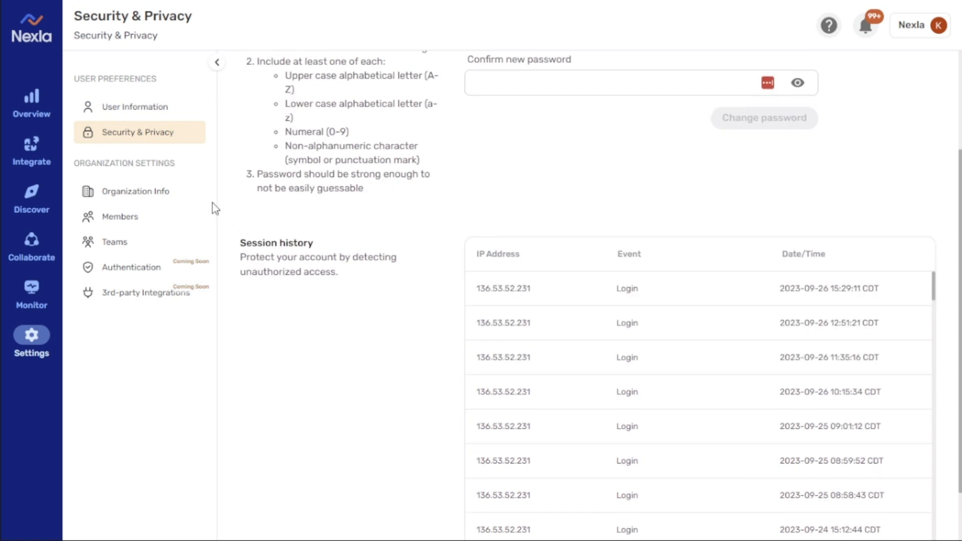
pyautogui.click(164, 197)
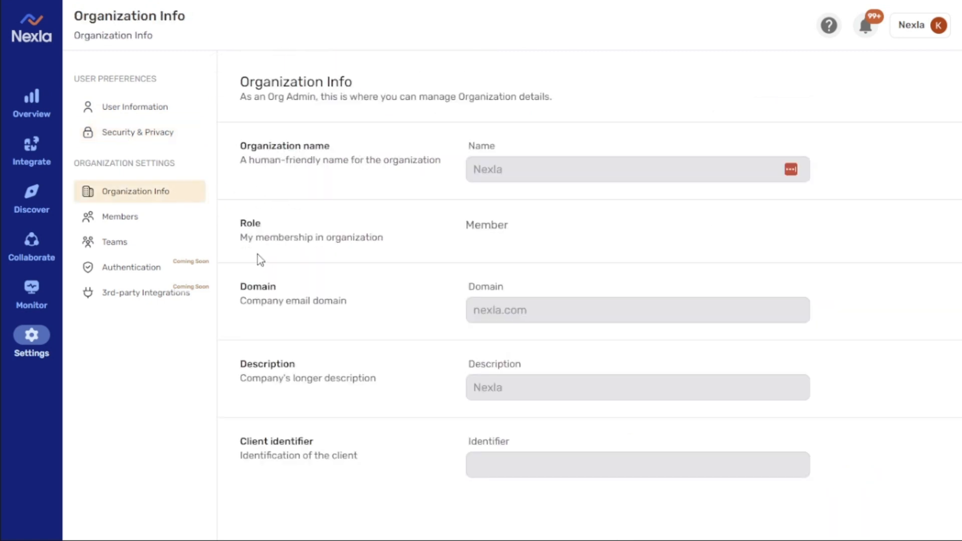
pyautogui.click(156, 247)
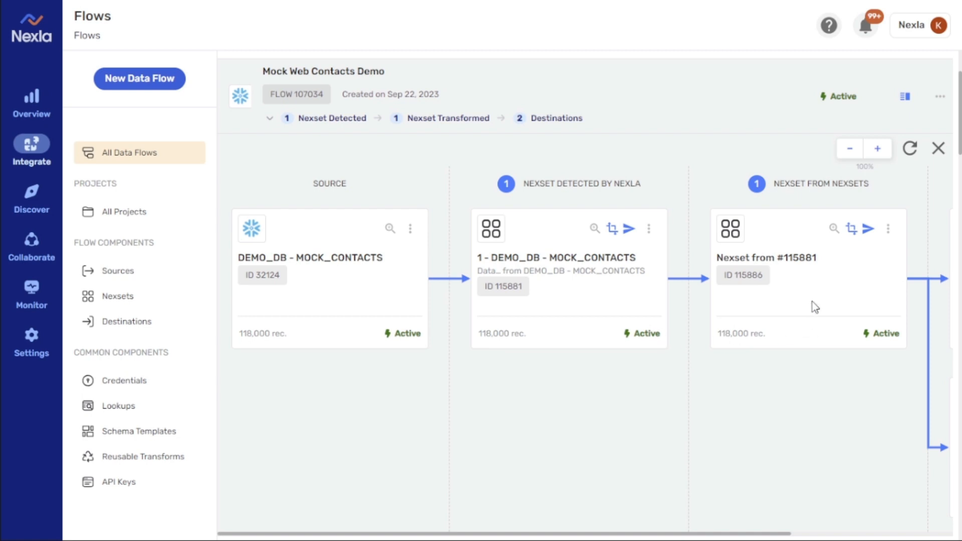
# Start a new data flow and choose Snowflake as its data source type
pyautogui.moveTo(761, 534); pyautogui.dragTo(896, 537)
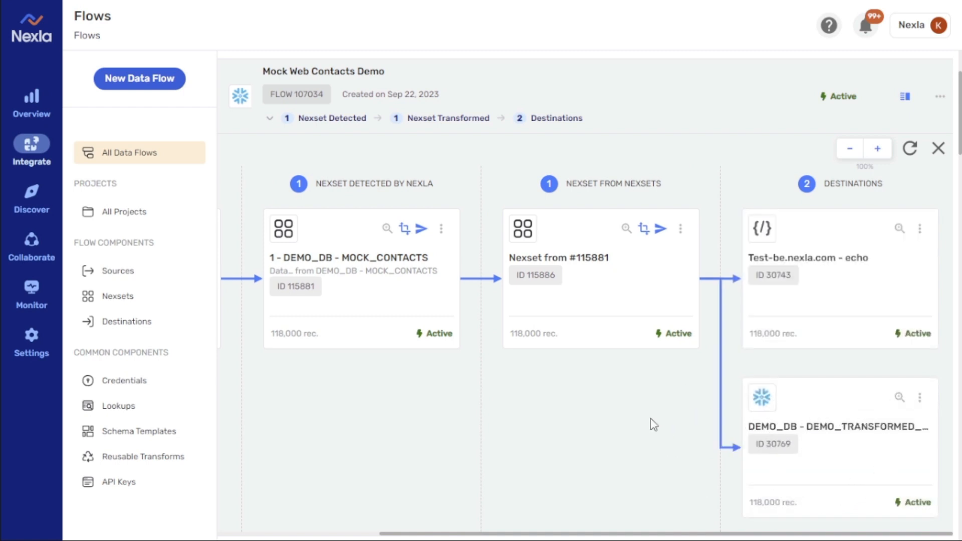
pyautogui.click(134, 80)
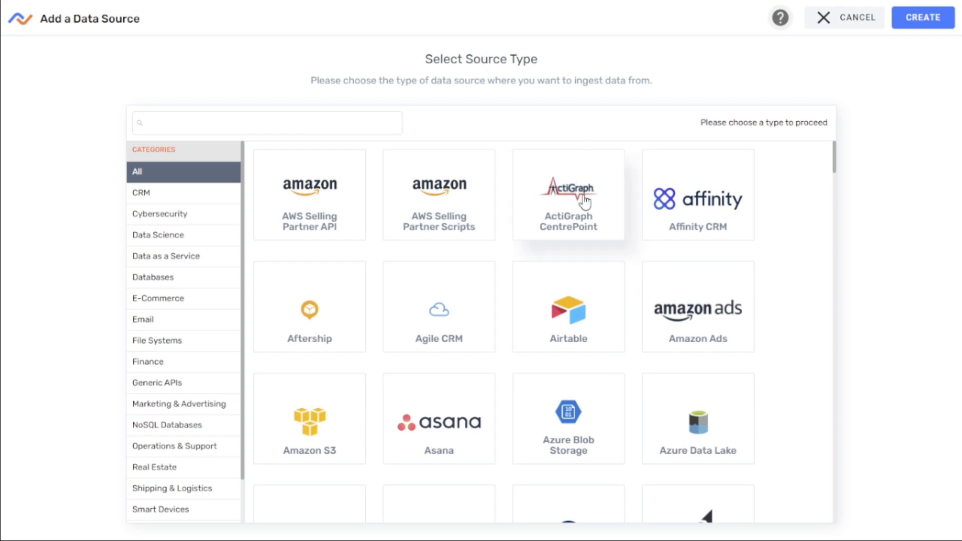
pyautogui.scroll(-10, 775, 248)
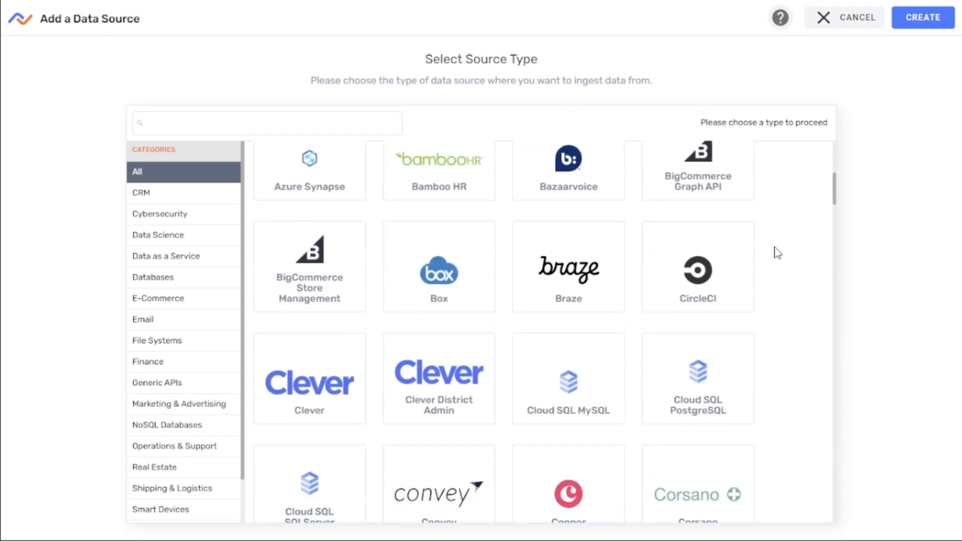
pyautogui.scroll(-10, 778, 253)
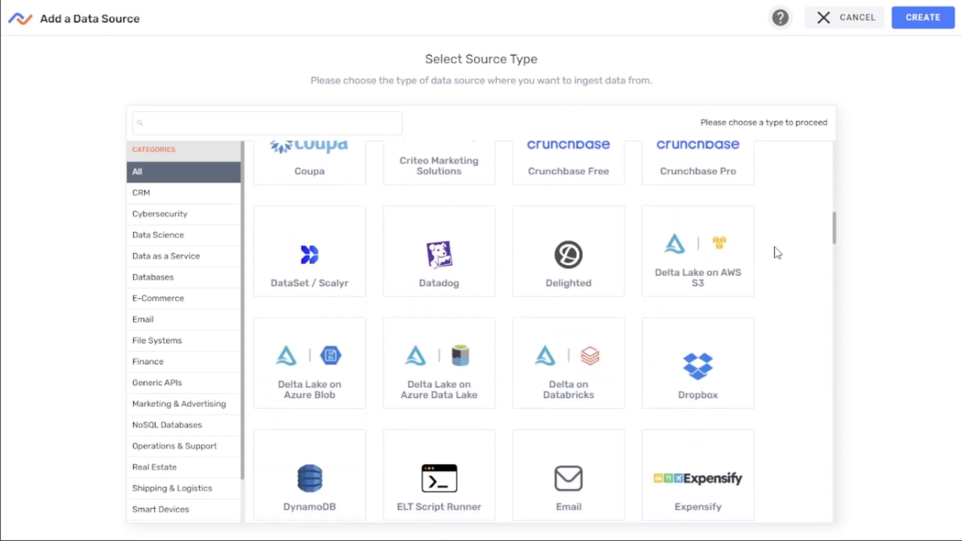
pyautogui.scroll(-14, 778, 253)
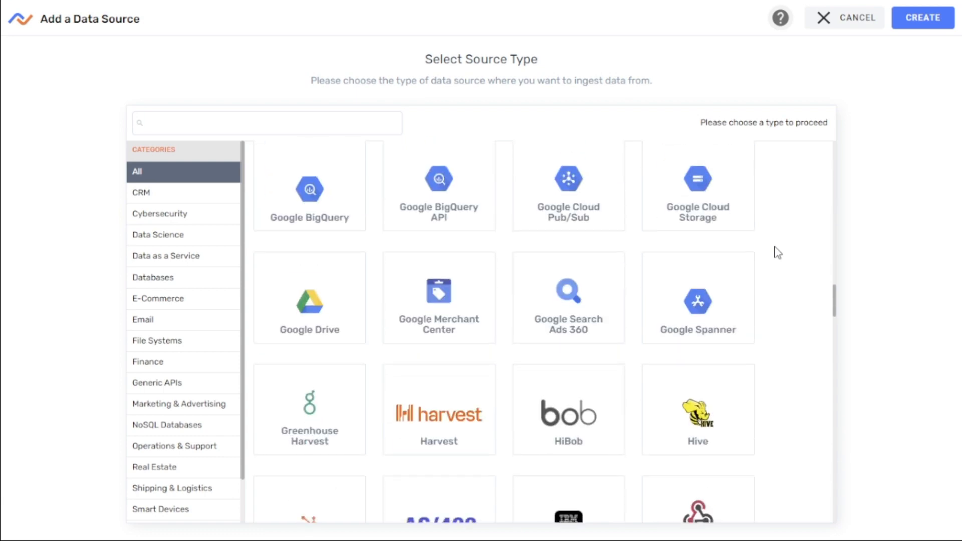
pyautogui.scroll(-5, 778, 254)
pyautogui.scroll(-20, 778, 254)
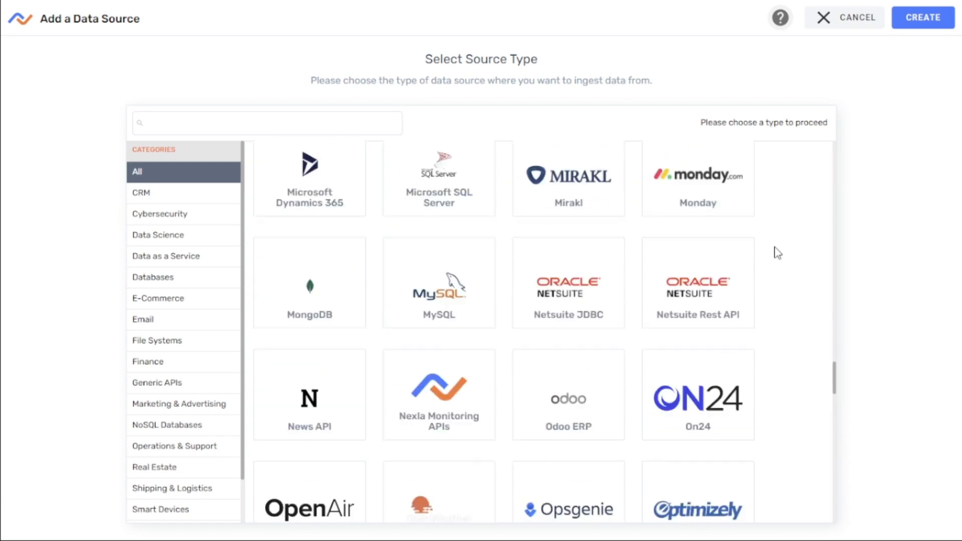
pyautogui.scroll(-3, 777, 252)
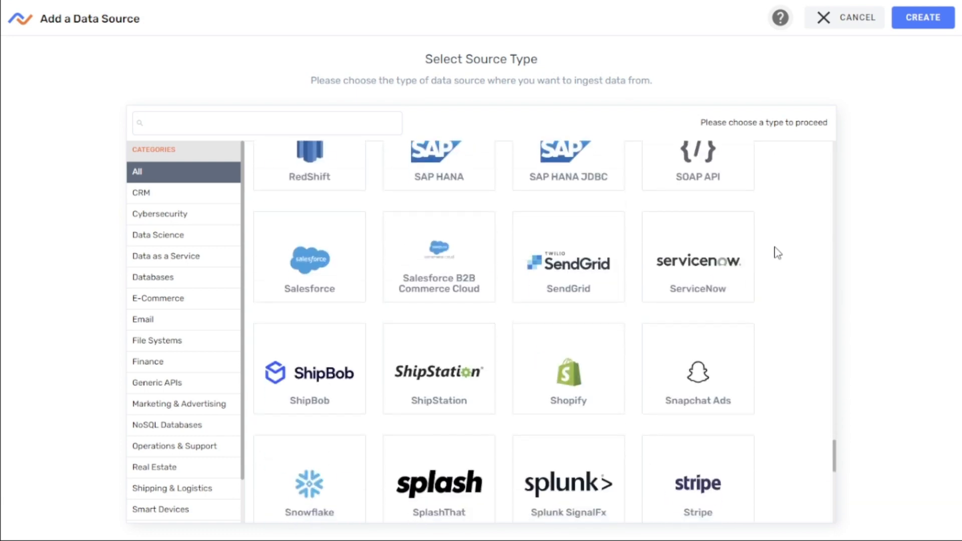
pyautogui.click(333, 478)
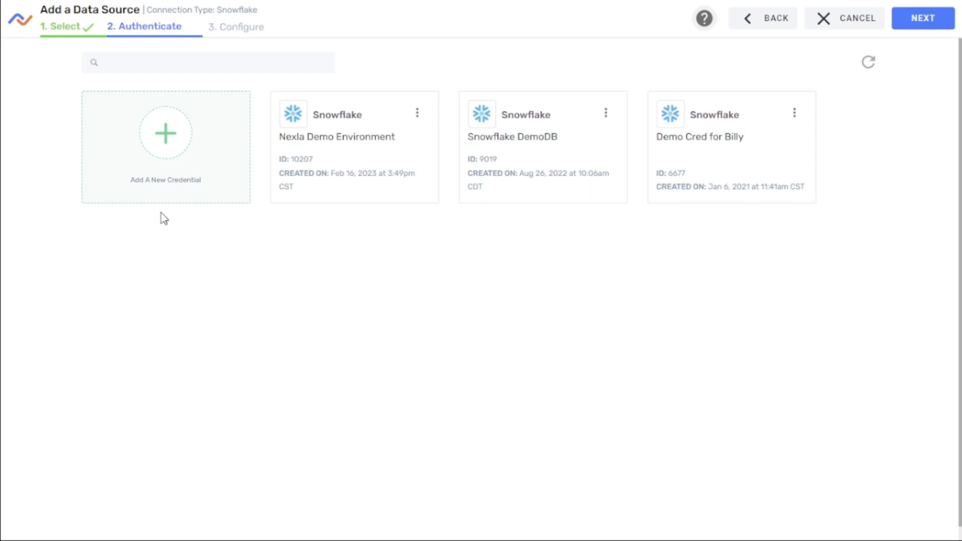
# Examine the fields required for a new Snowflake credential and close the form without saving
pyautogui.click(180, 159)
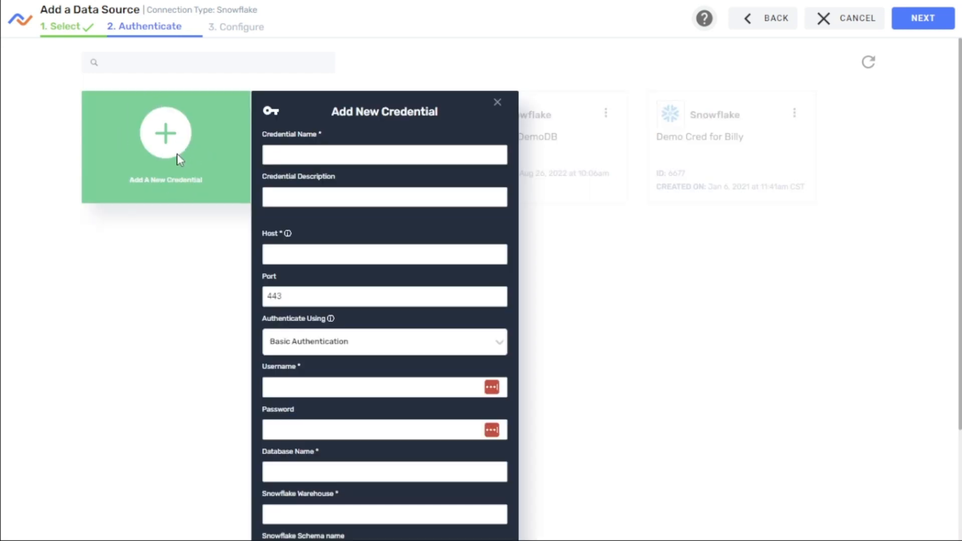
pyautogui.scroll(-3, 416, 176)
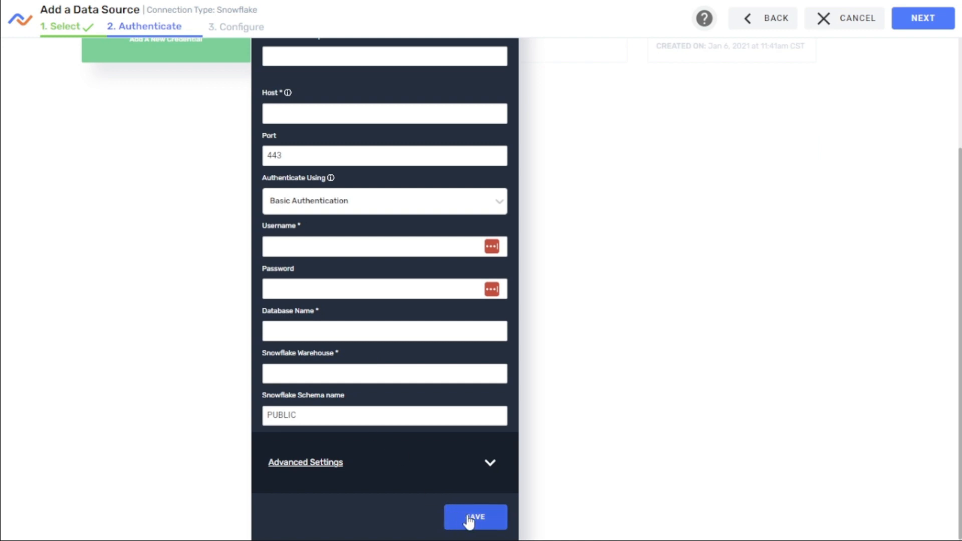
pyautogui.scroll(2, 420, 404)
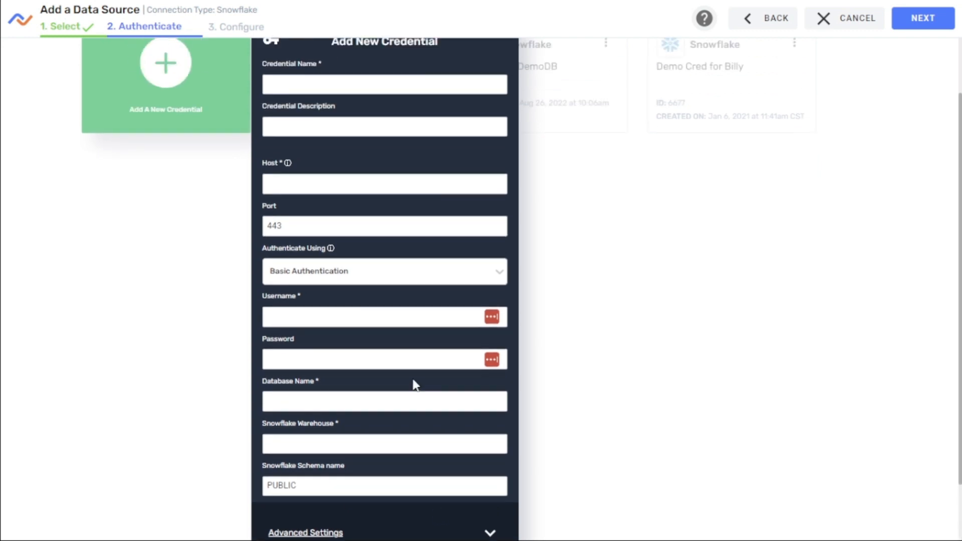
pyautogui.scroll(2, 414, 385)
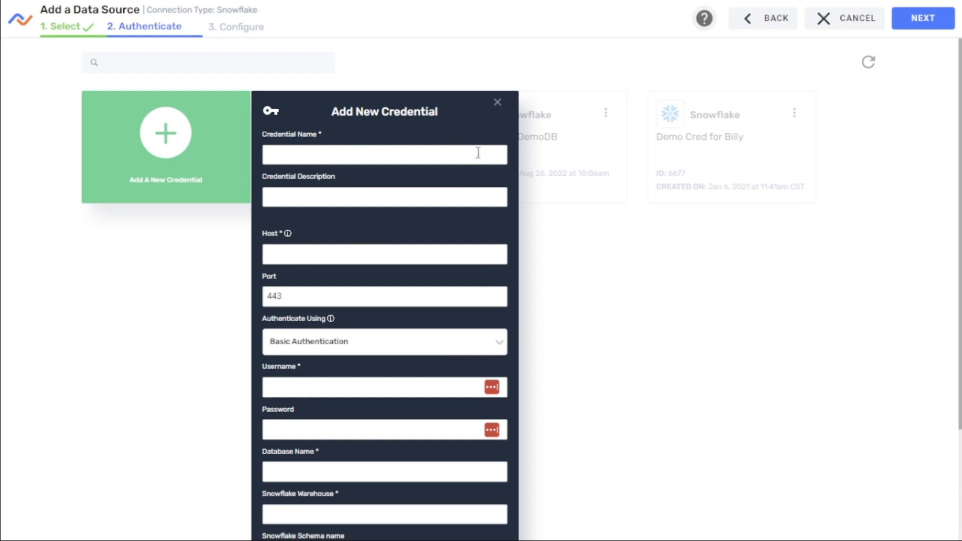
pyautogui.click(497, 102)
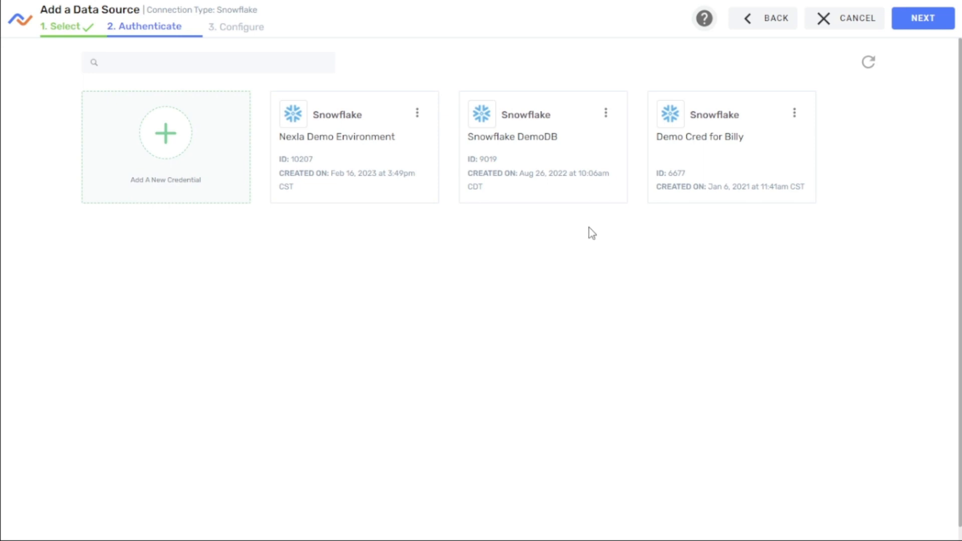
# Authenticate with the existing Snowflake DemoDB credential and select the MOCK_CONTACTS table in DEMO_DB as the source
pyautogui.click(552, 166)
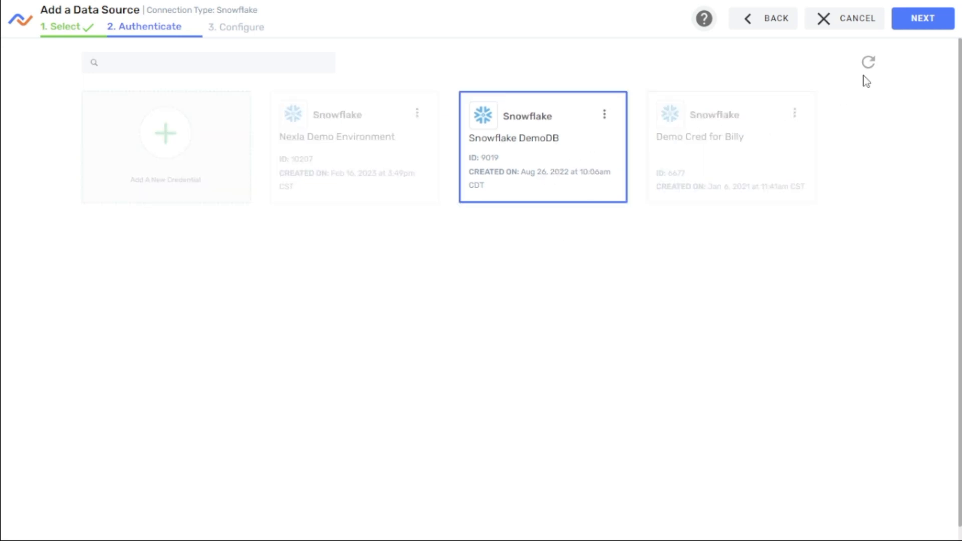
pyautogui.click(917, 21)
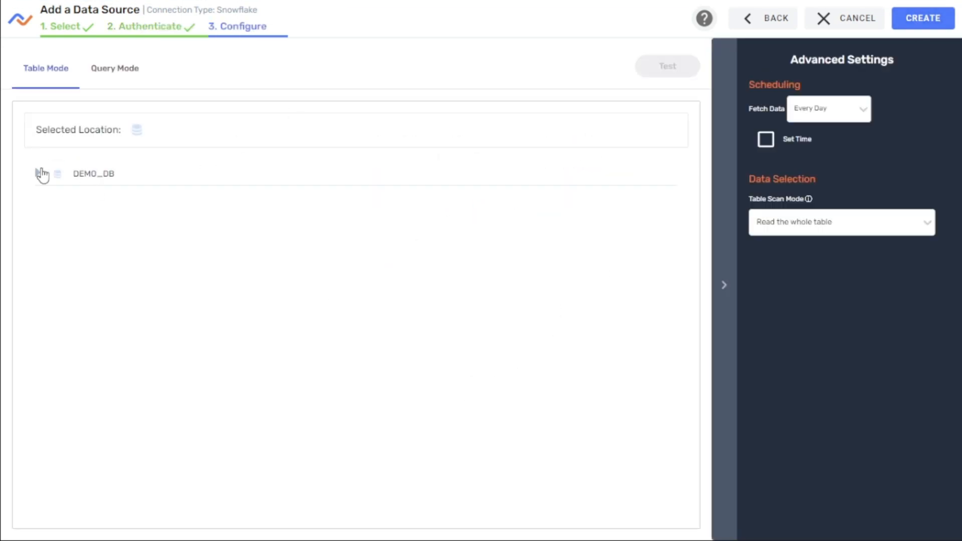
pyautogui.click(41, 174)
pyautogui.scroll(-20, 135, 279)
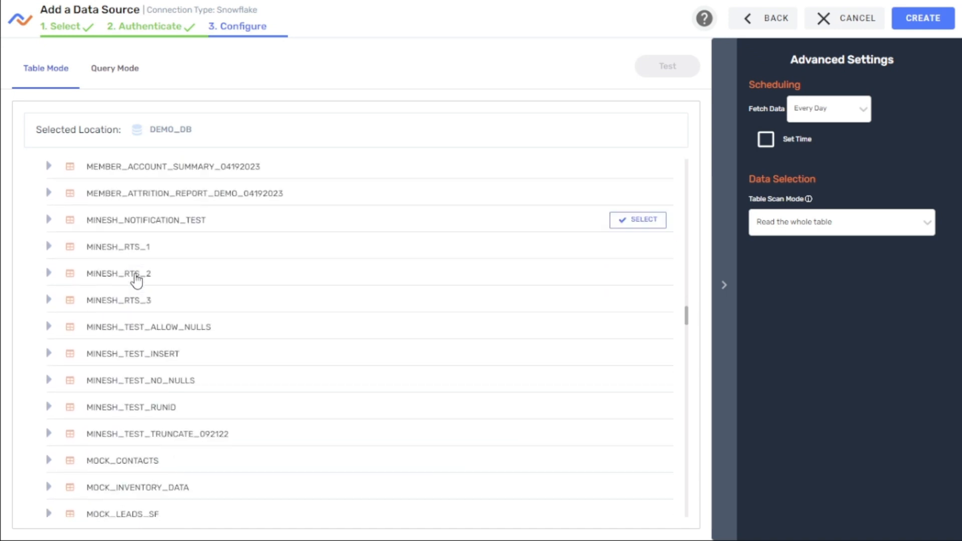
pyautogui.scroll(-5, 136, 282)
pyautogui.click(630, 171)
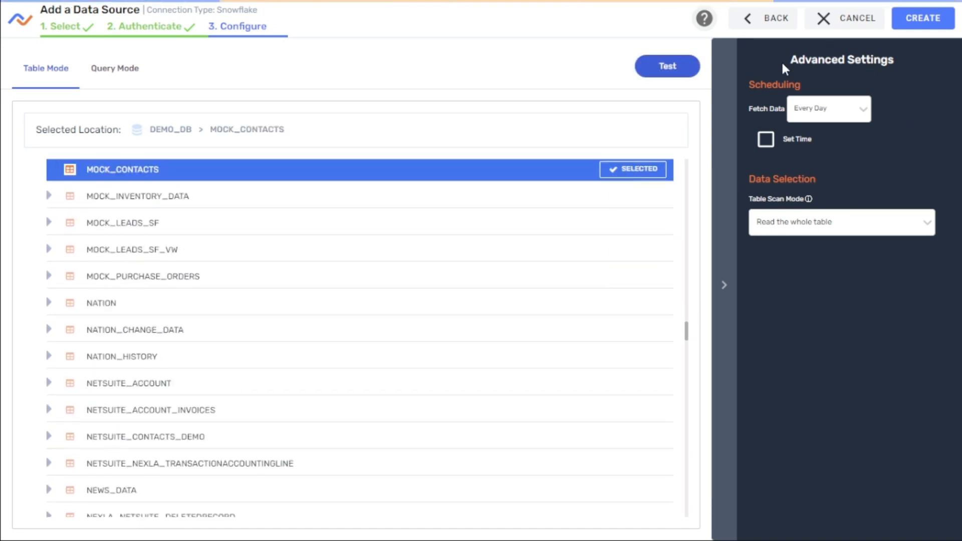
# Set the source's data fetch schedule to Once
pyautogui.click(847, 116)
pyautogui.click(841, 138)
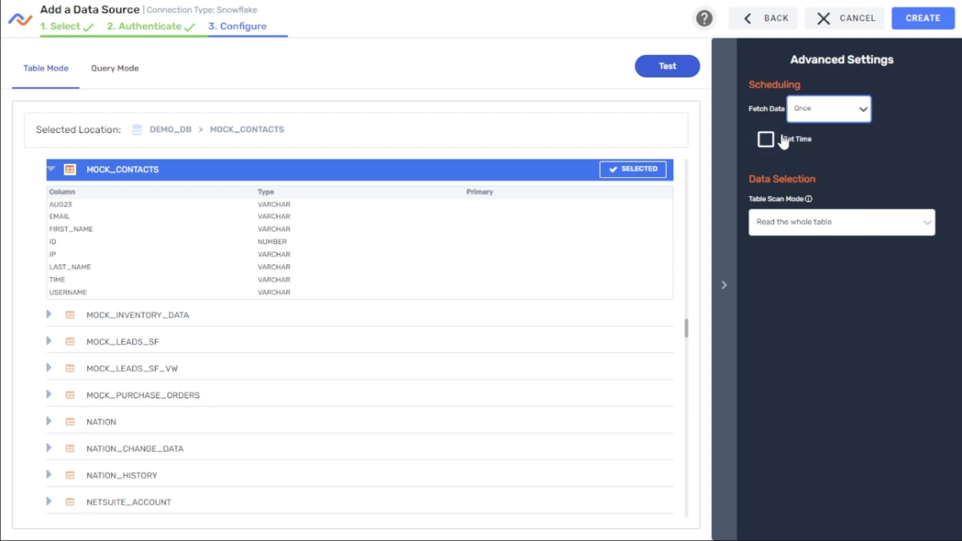
# Create the Snowflake source and start a new transformed Nexset from its detected Nexset, widening the input pane to show more samples
pyautogui.click(915, 33)
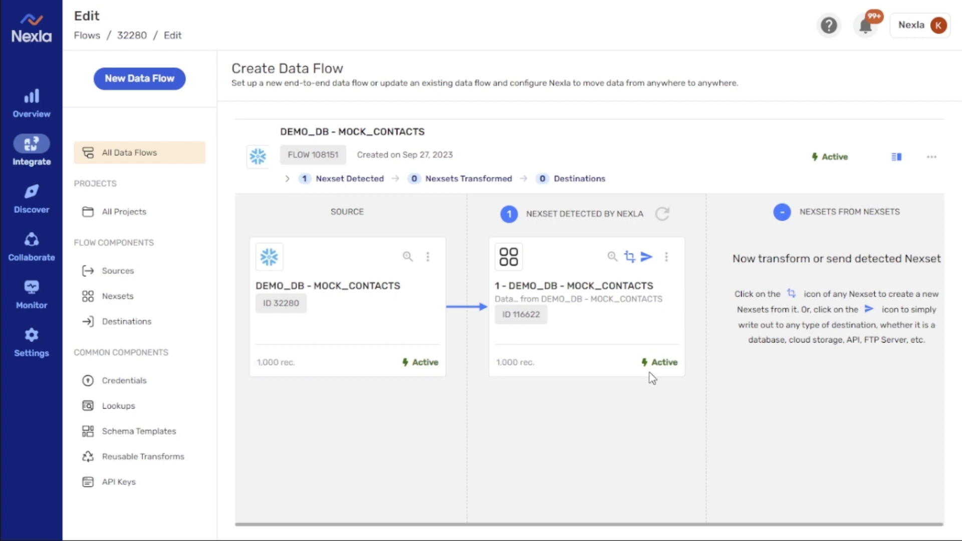
pyautogui.click(630, 258)
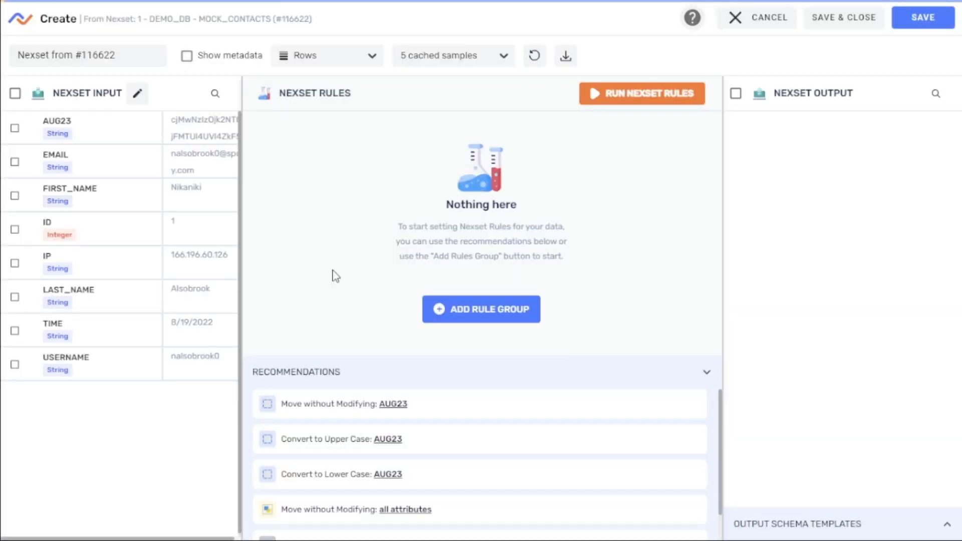
pyautogui.moveTo(242, 274); pyautogui.dragTo(353, 279)
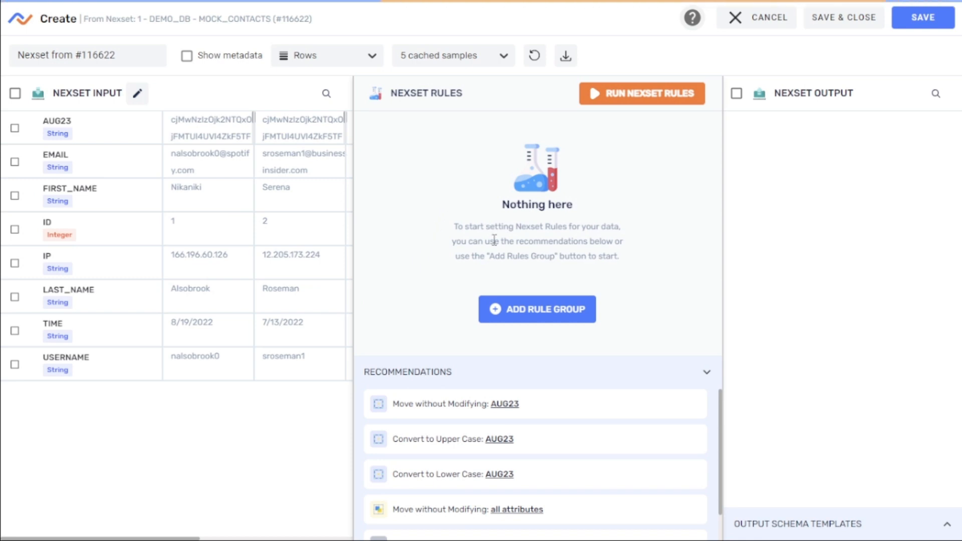
# Add a Transform rule group and examine the functions available for its first rule
pyautogui.click(524, 323)
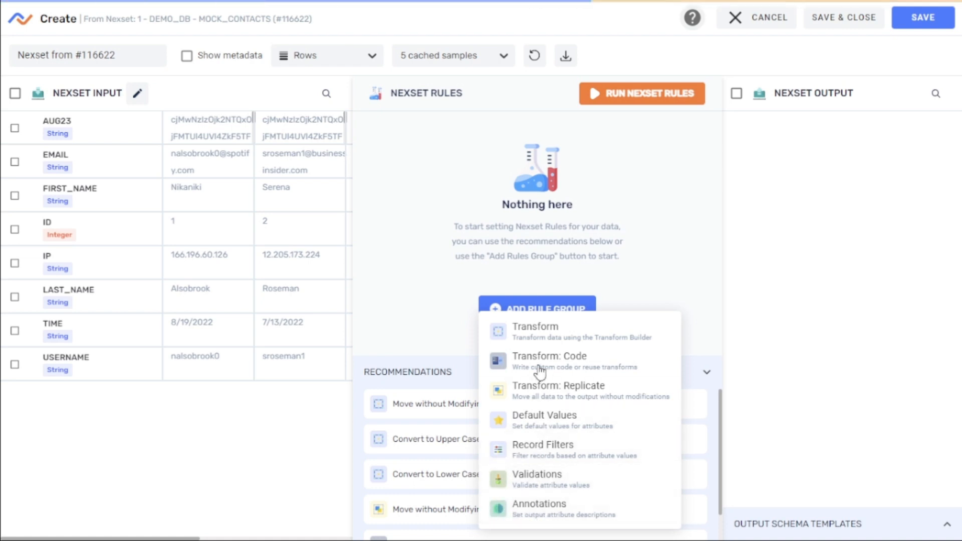
pyautogui.click(519, 333)
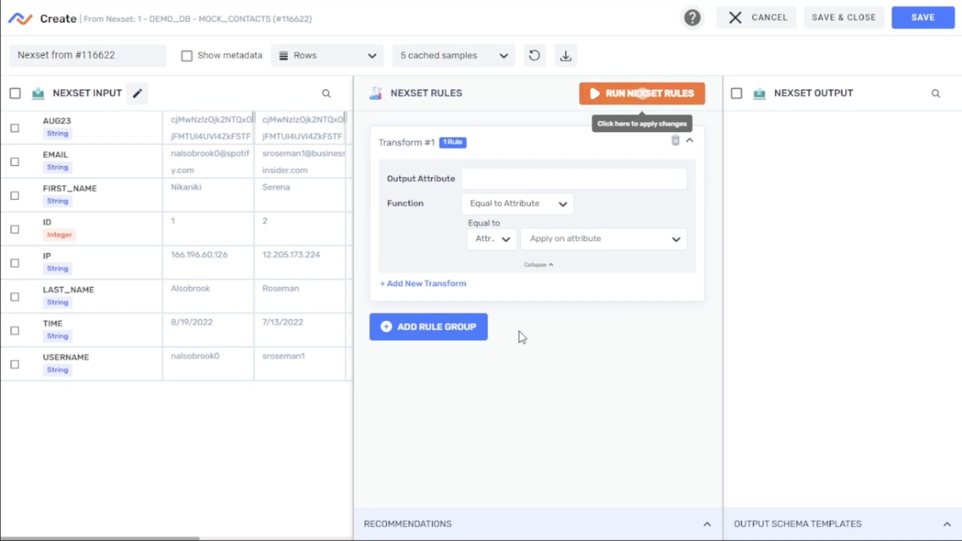
pyautogui.click(564, 206)
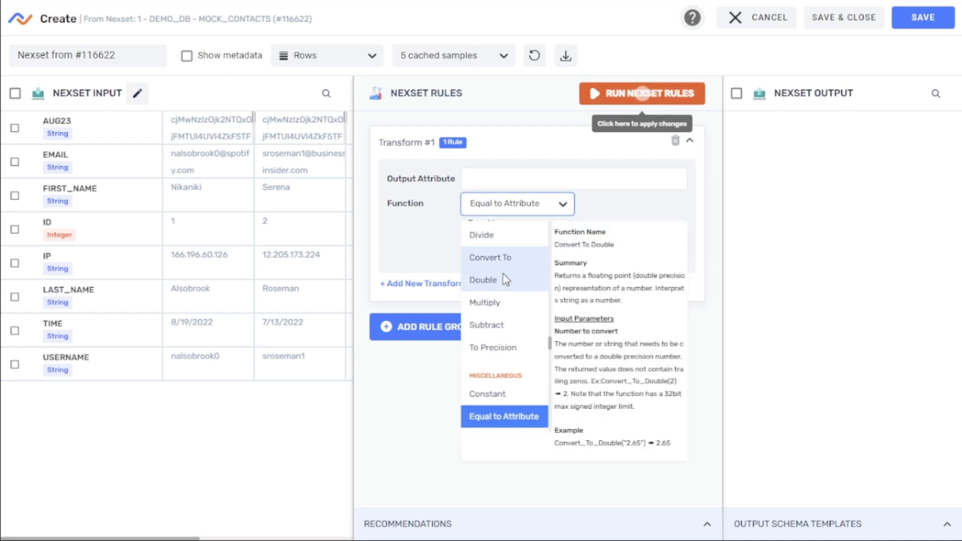
pyautogui.scroll(10, 503, 274)
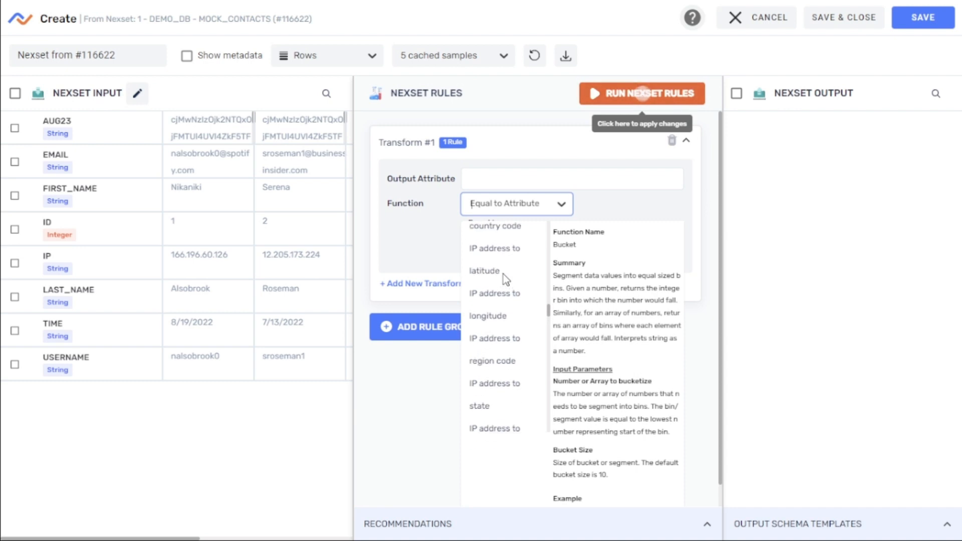
pyautogui.scroll(10, 503, 275)
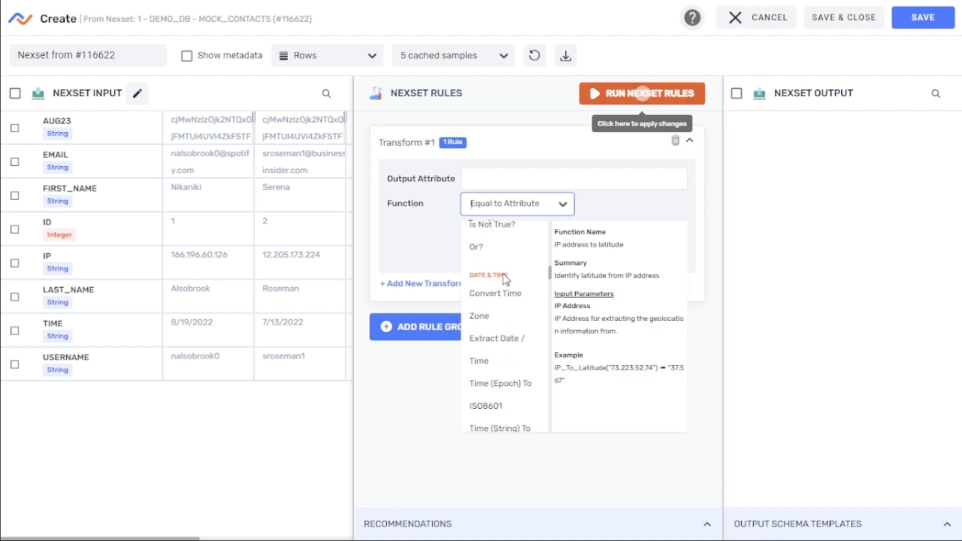
pyautogui.scroll(10, 503, 275)
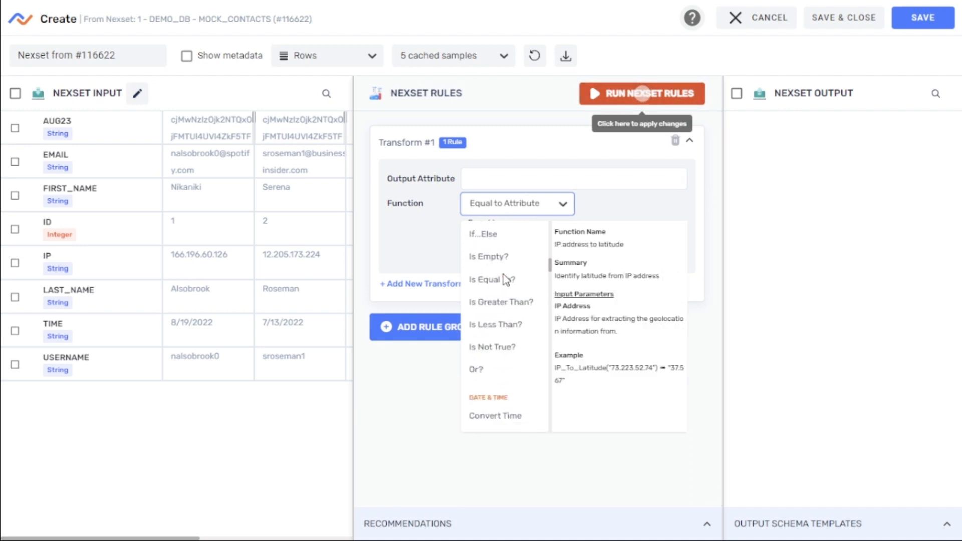
pyautogui.click(432, 245)
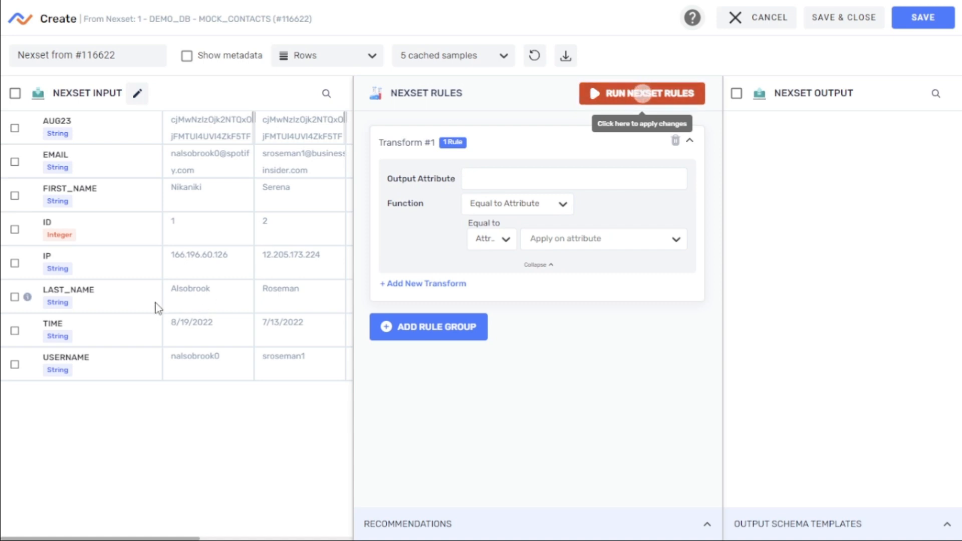
# Define the first transform with output attribute last_name_upper, applying the Uppercase String function to the LAST_NAME attribute
pyautogui.click(488, 178)
pyautogui.write('last_name_upper')
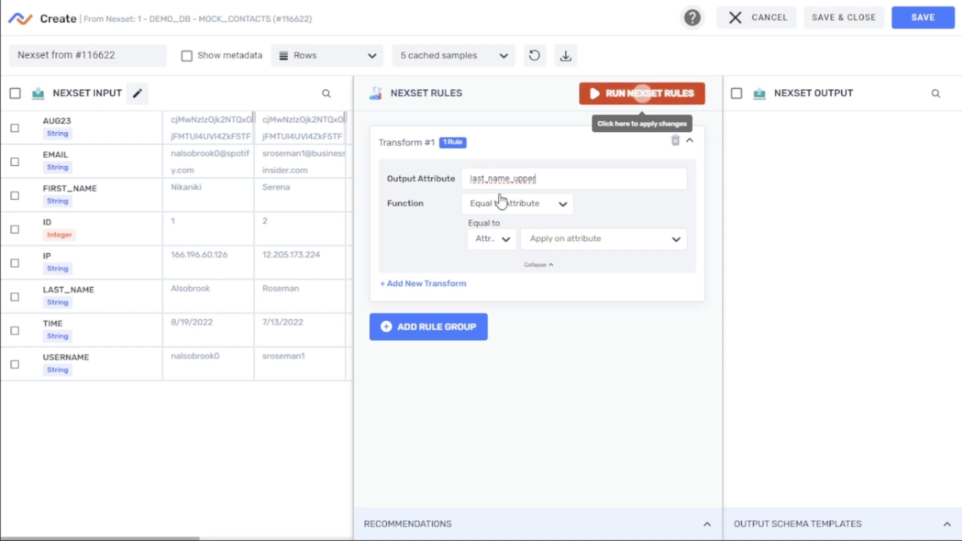
pyautogui.click(567, 208)
pyautogui.scroll(-10, 504, 330)
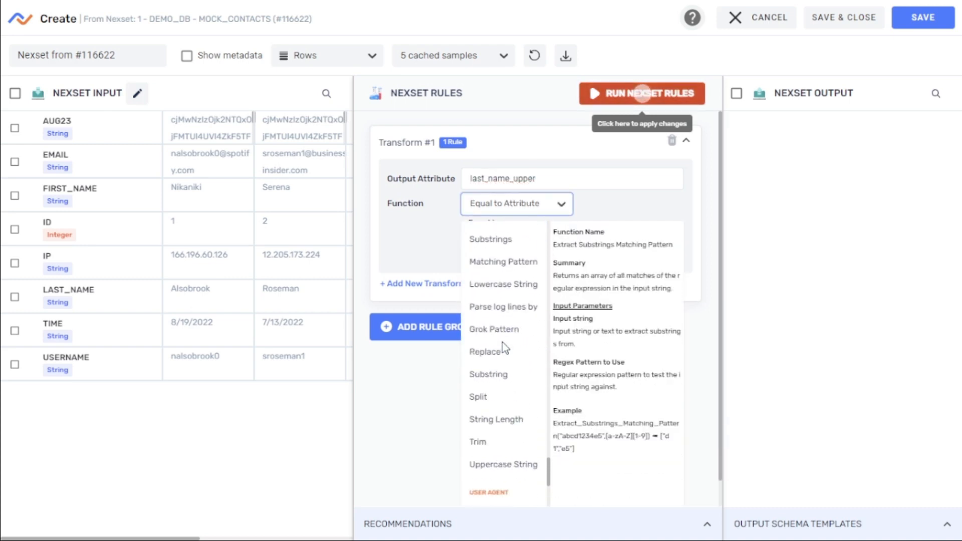
pyautogui.scroll(-4, 502, 346)
pyautogui.click(501, 259)
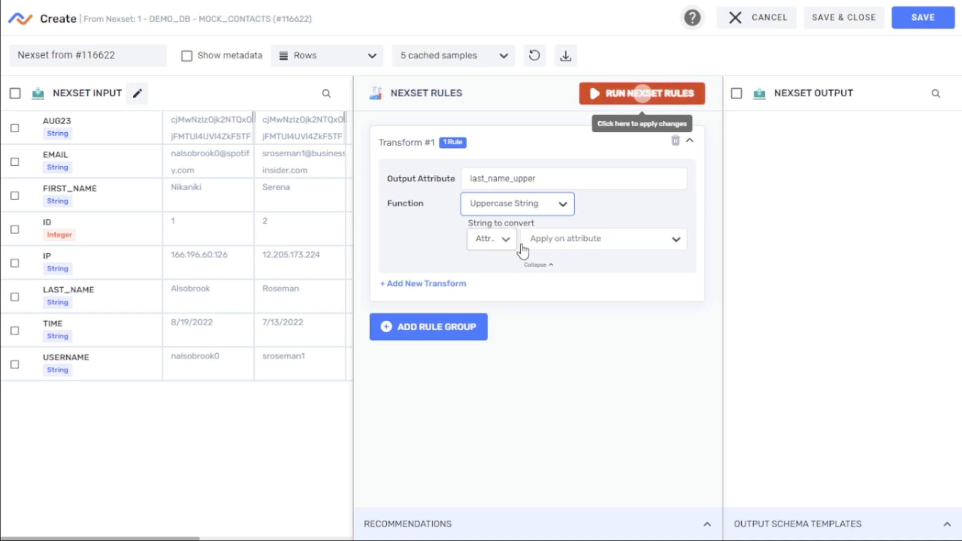
pyautogui.click(557, 242)
pyautogui.click(565, 383)
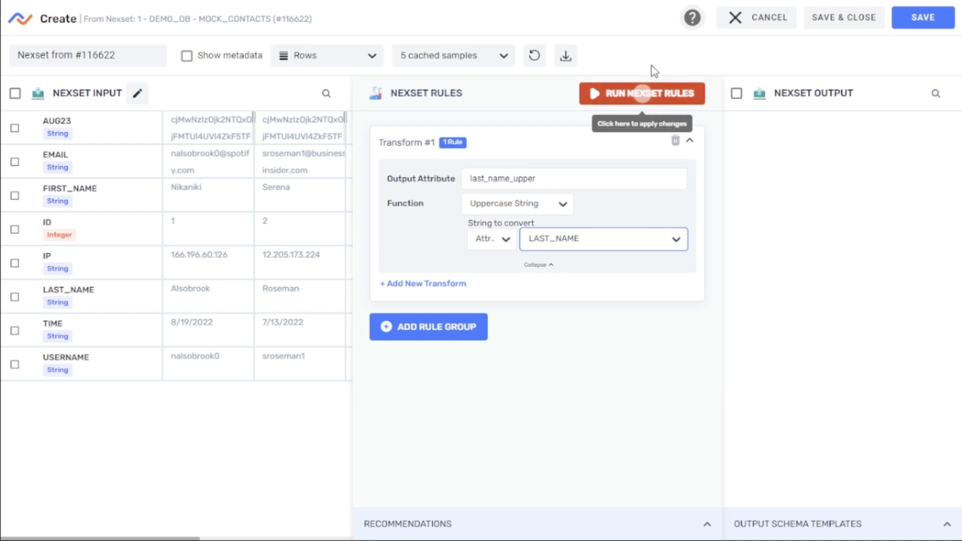
# Run the Nexset rules and widen the output pane to show more sample records
pyautogui.click(677, 104)
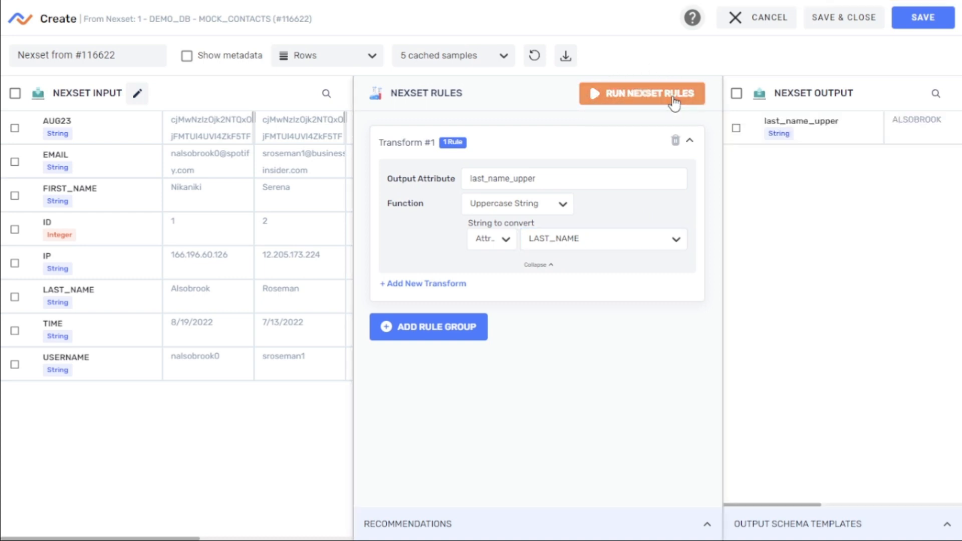
pyautogui.moveTo(724, 231); pyautogui.dragTo(666, 235)
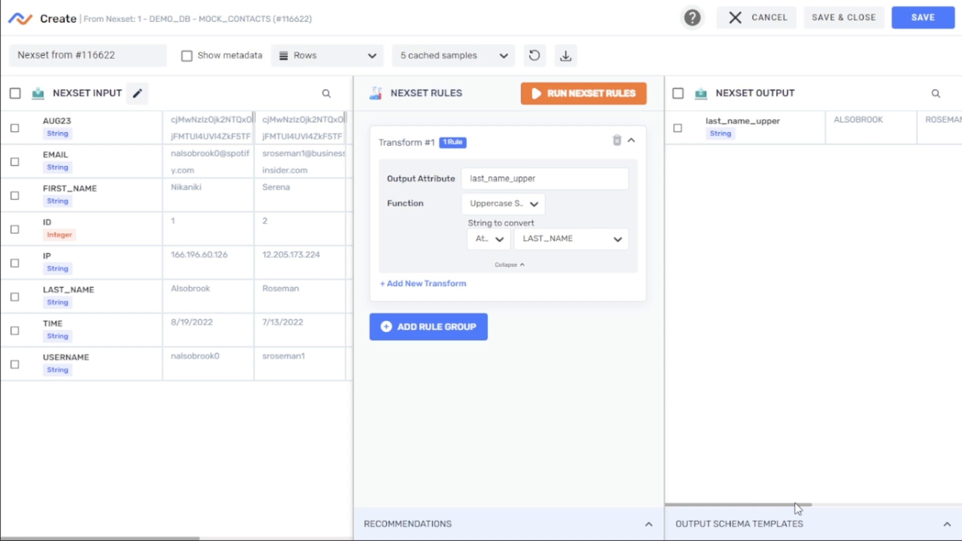
pyautogui.moveTo(793, 508)
pyautogui.mouseDown()
pyautogui.moveTo(905, 505)
pyautogui.moveTo(779, 499)
pyautogui.mouseUp()
# Add a second transform with output attribute ip_hashed, applying the Hash SHA256 function to the IP attribute
pyautogui.click(403, 285)
pyautogui.click(475, 217)
pyautogui.write('ip')
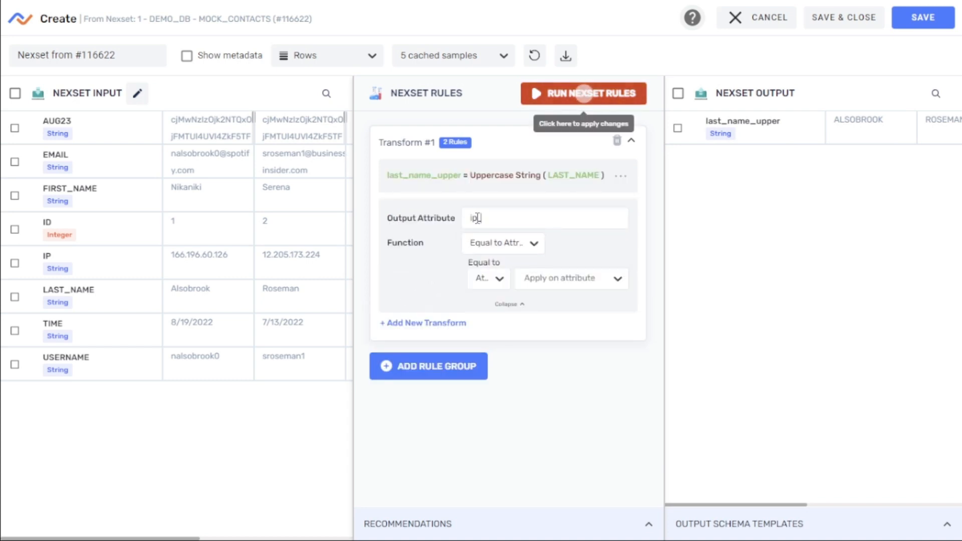
pyautogui.write('_hashed')
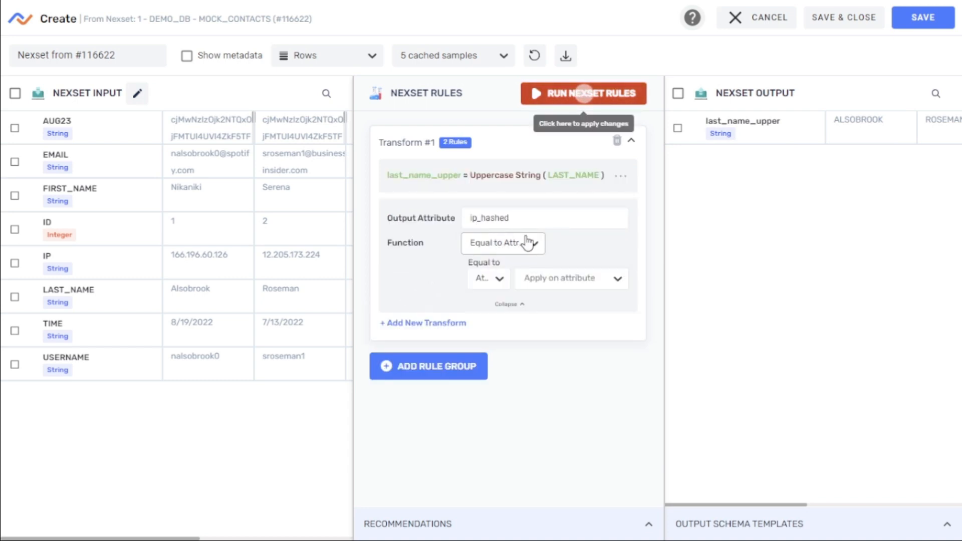
pyautogui.click(527, 243)
pyautogui.scroll(-10, 489, 358)
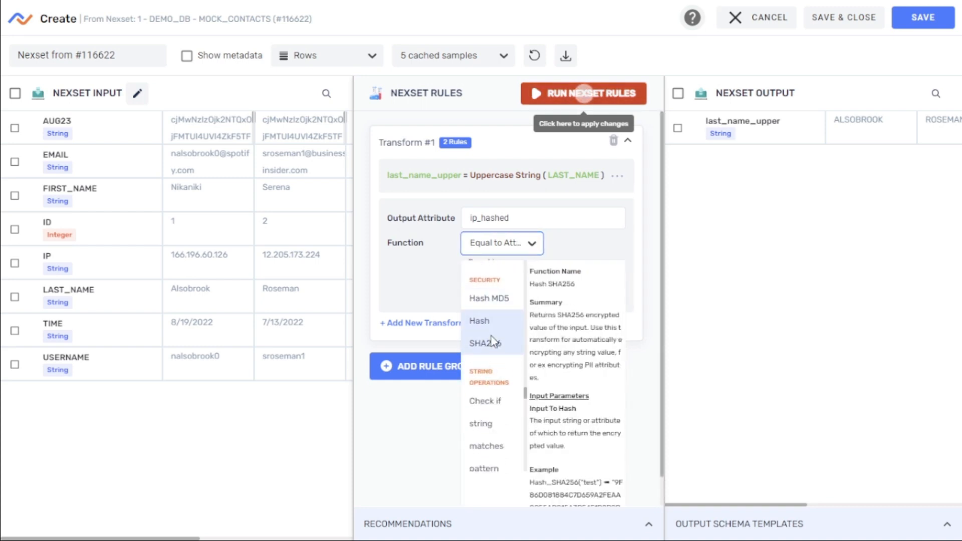
pyautogui.click(494, 342)
pyautogui.click(574, 279)
pyautogui.click(539, 399)
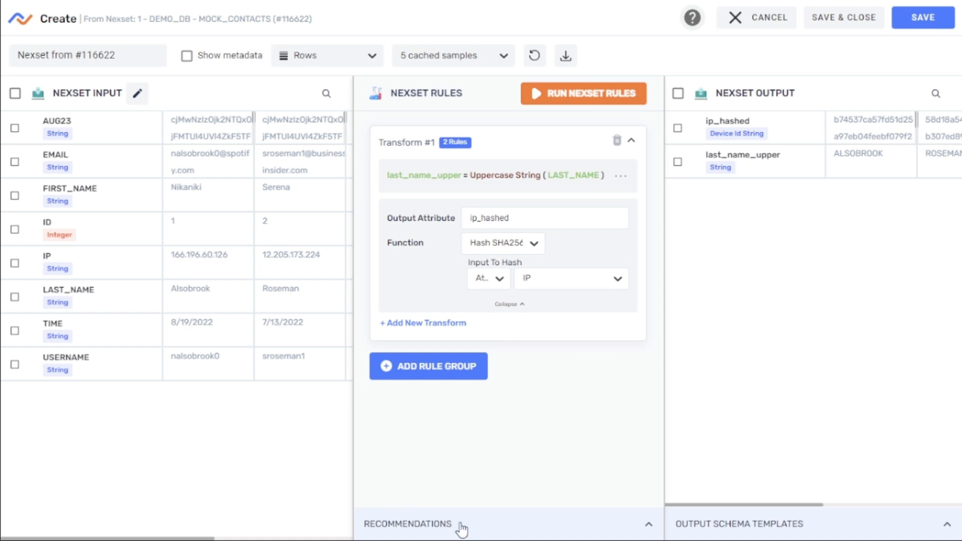
# Apply the recommended lowercase conversion to the FIRST_NAME input attribute, leaving EMAIL unselected
pyautogui.click(430, 521)
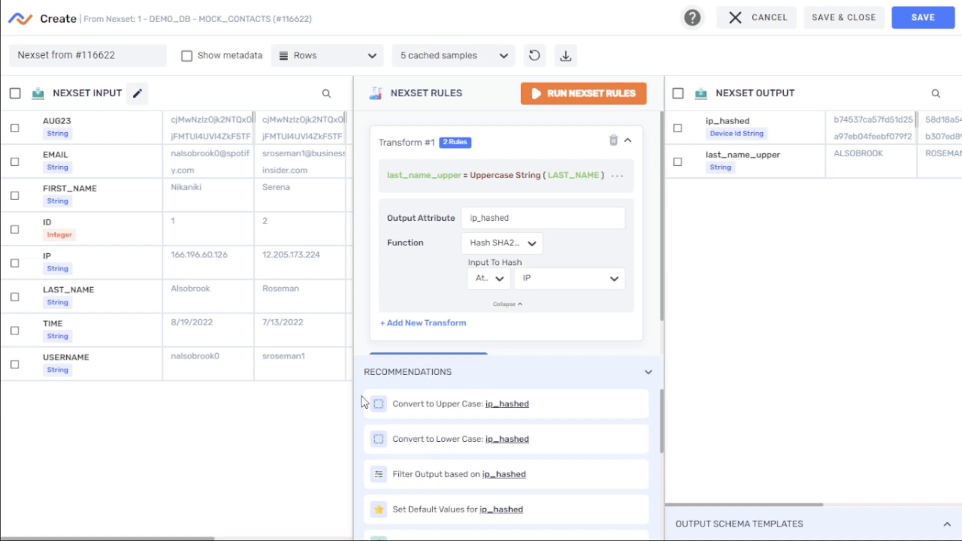
pyautogui.click(15, 162)
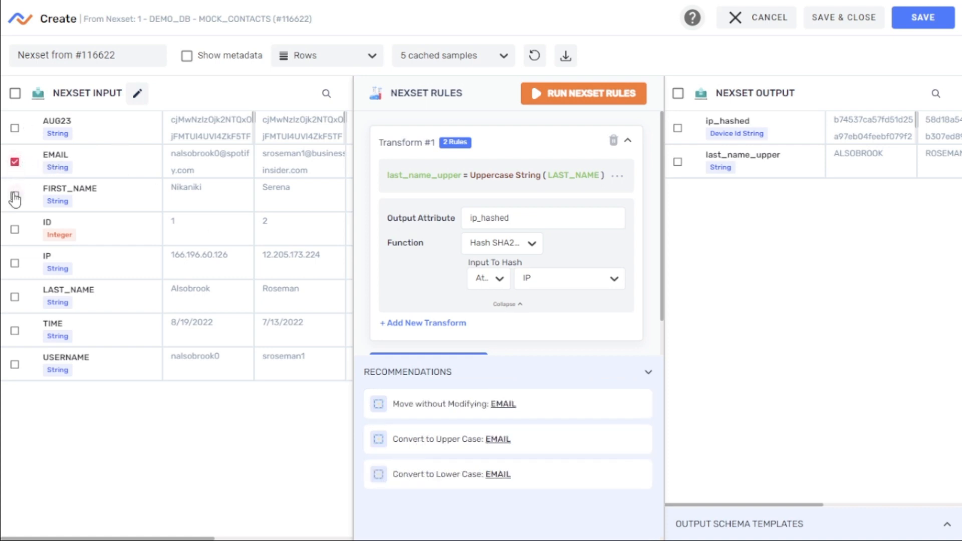
pyautogui.click(14, 196)
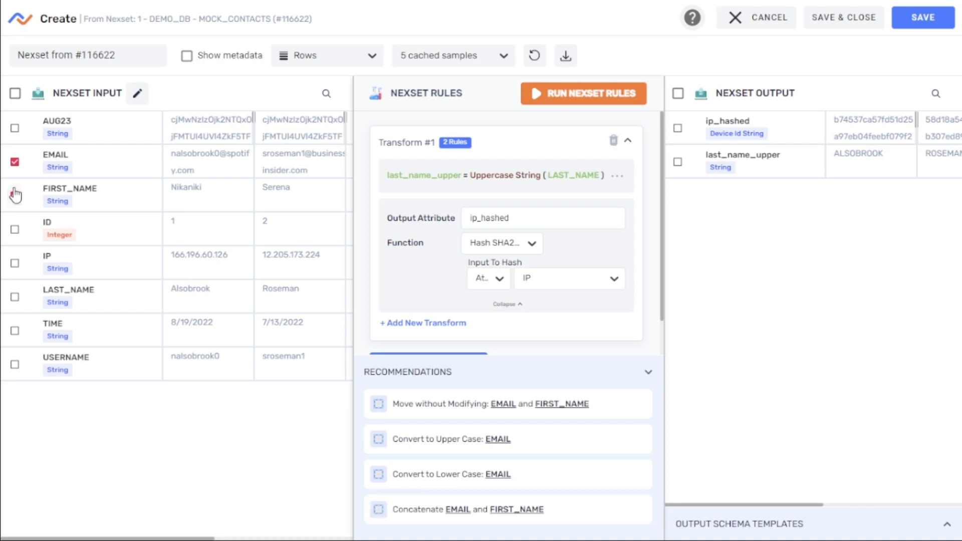
pyautogui.click(14, 162)
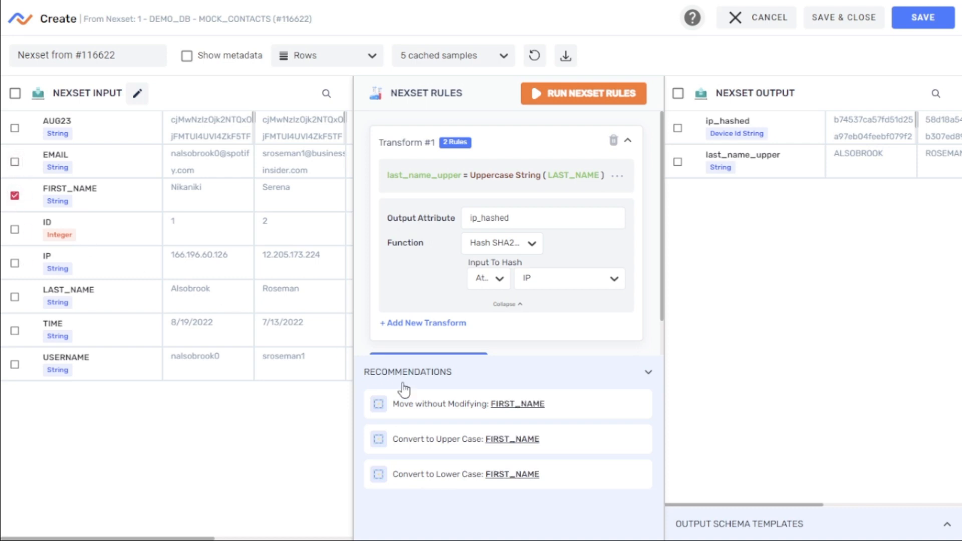
pyautogui.click(444, 475)
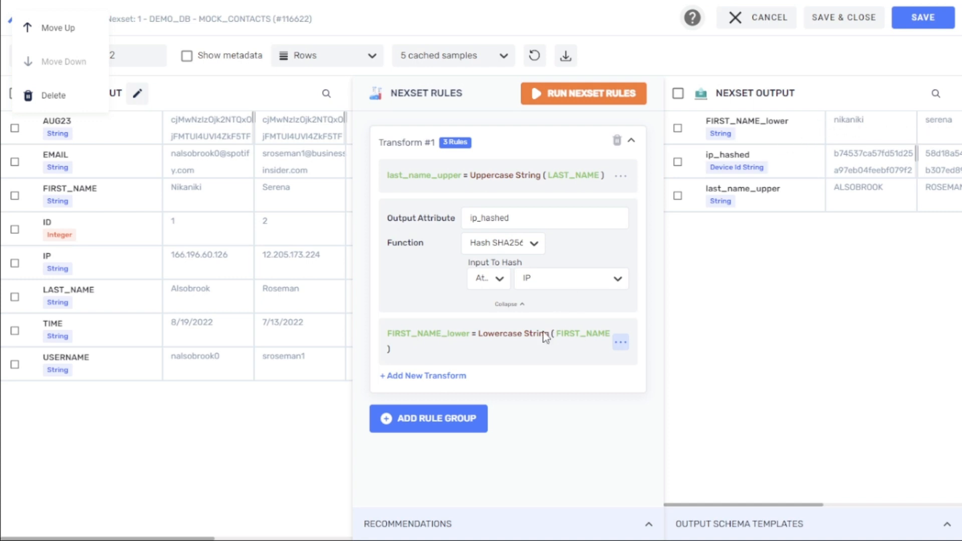
# Expand the FIRST_NAME_lower rule and review its function choices without changing them
pyautogui.click(524, 353)
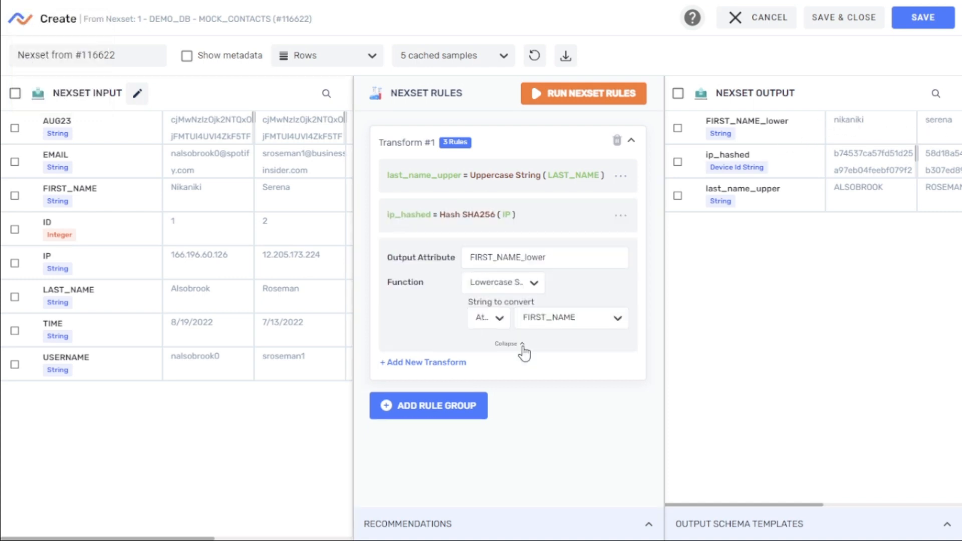
pyautogui.click(534, 284)
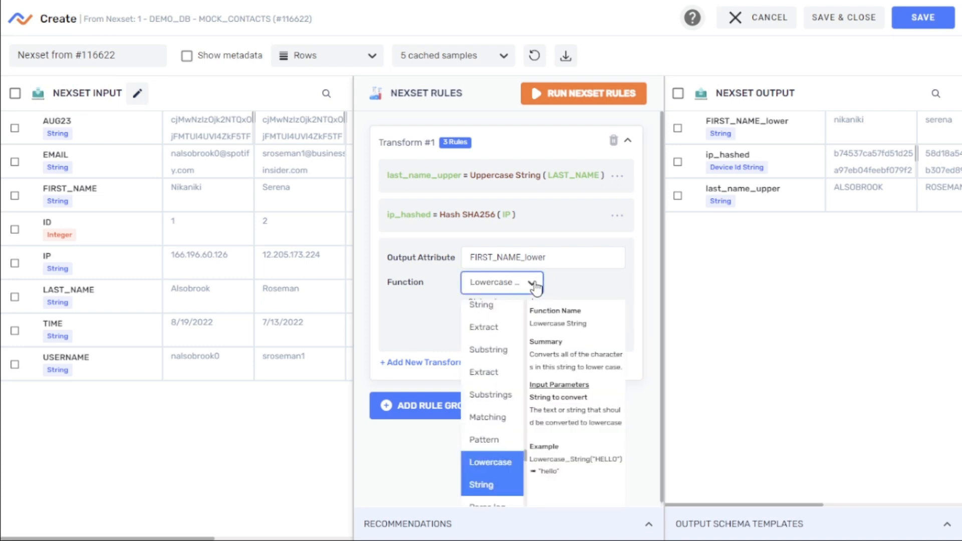
pyautogui.click(557, 286)
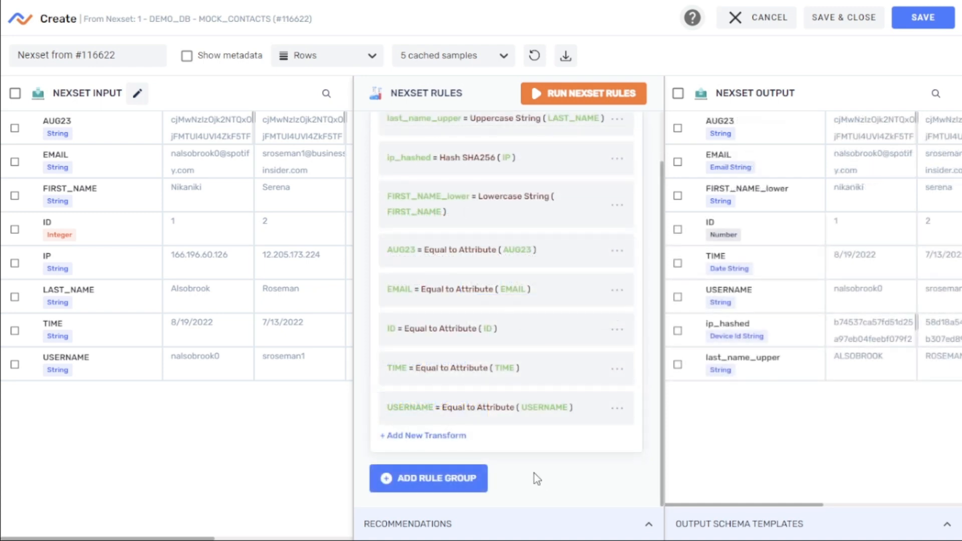
# Add a Validations rule group that requires every record to contain EMAIL, and run the Nexset rules
pyautogui.click(449, 481)
pyautogui.click(445, 482)
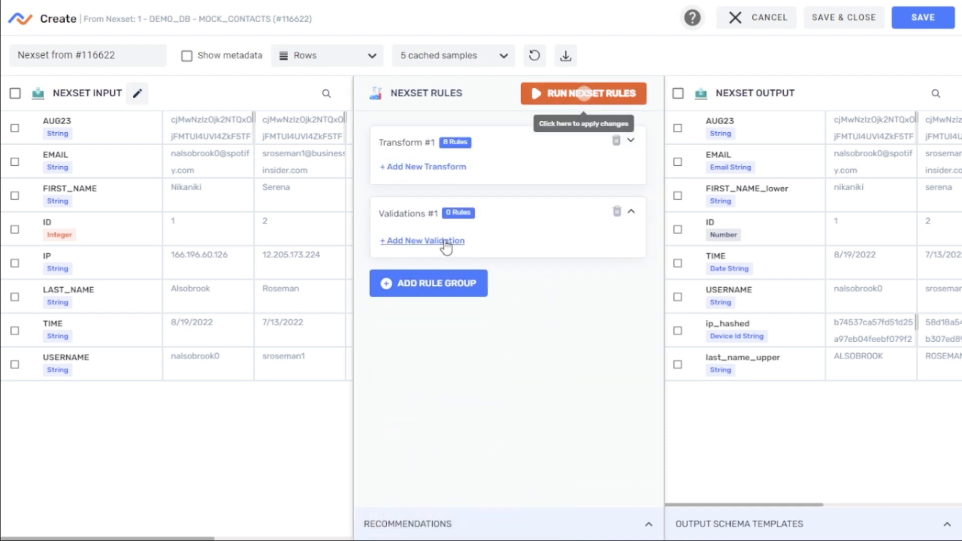
pyautogui.click(445, 244)
pyautogui.click(427, 266)
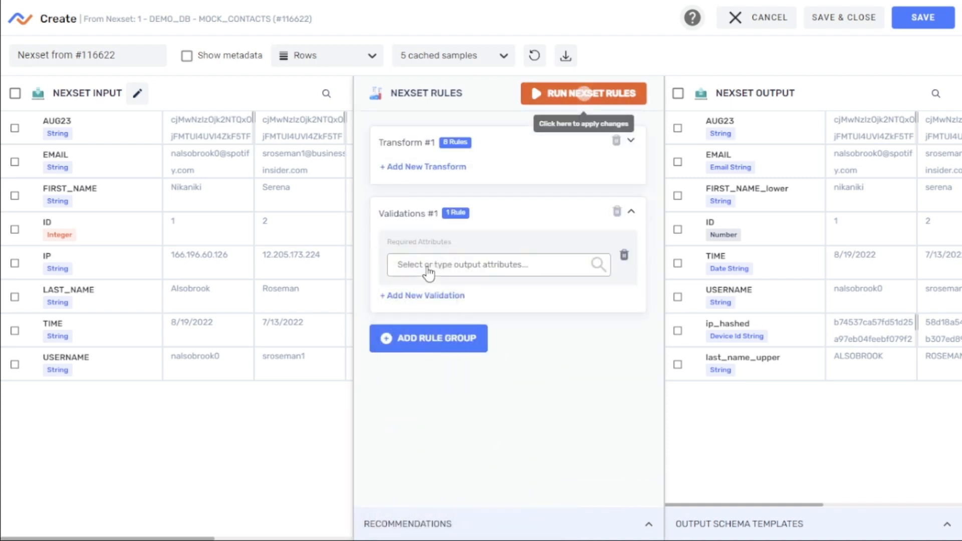
pyautogui.click(429, 265)
pyautogui.click(425, 321)
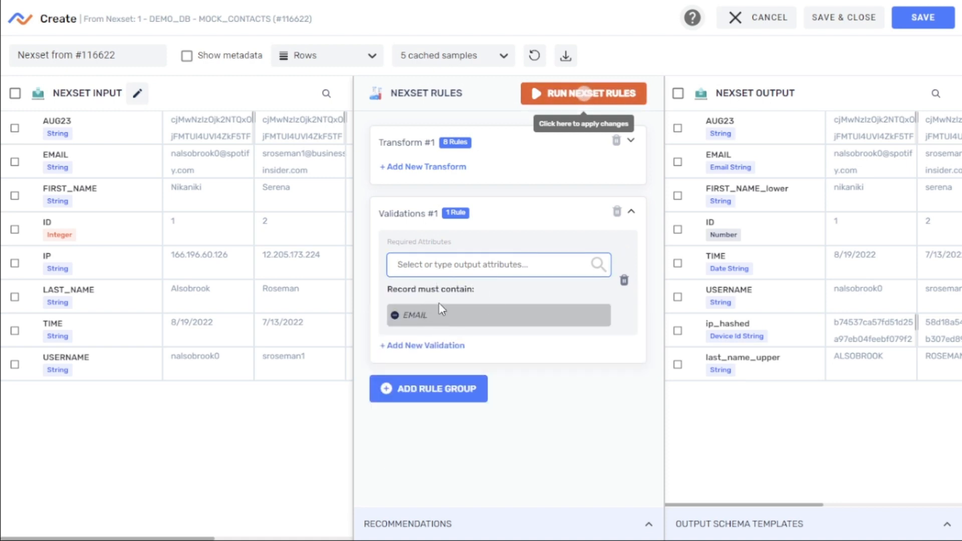
pyautogui.click(555, 99)
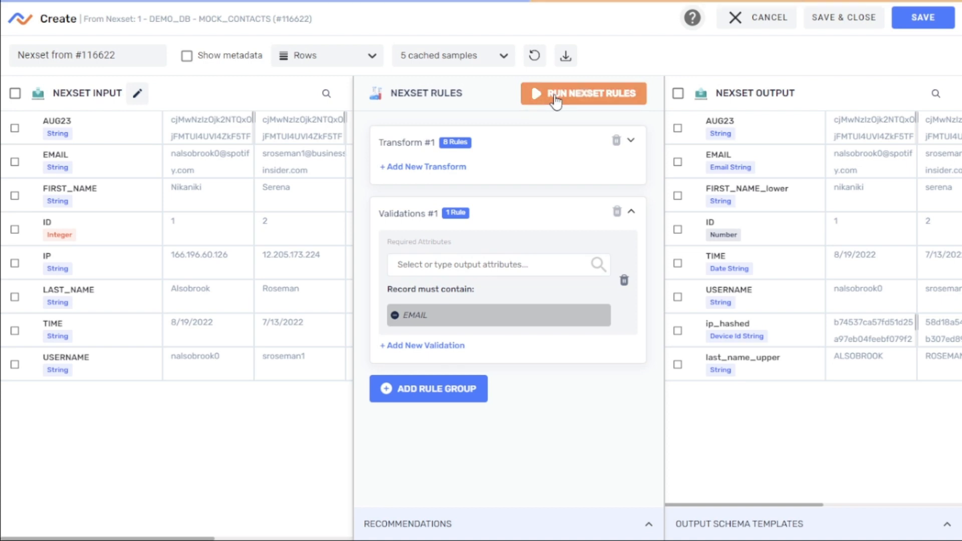
# Add a Data Type validation requiring the EMAIL attribute to be of type String, and run the Nexset rules
pyautogui.click(451, 346)
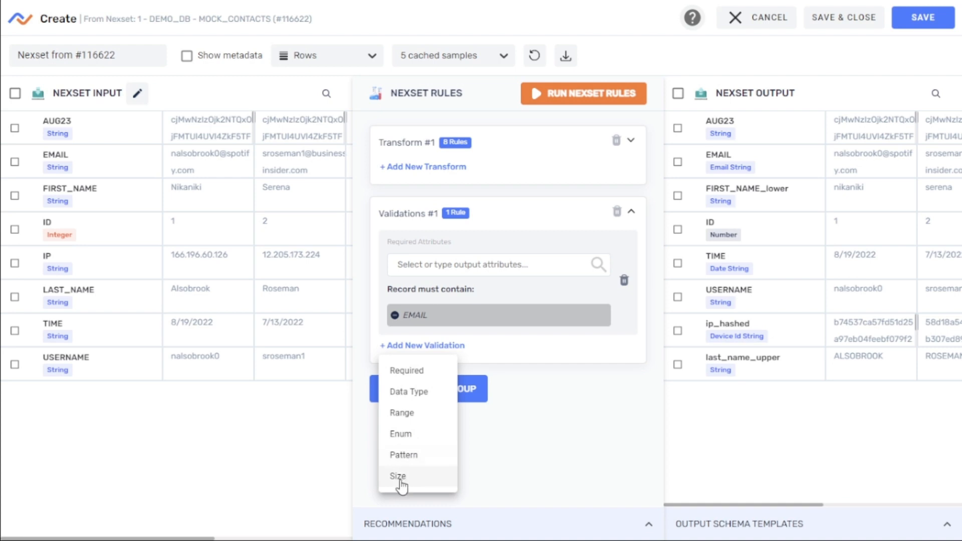
pyautogui.click(415, 396)
pyautogui.click(424, 336)
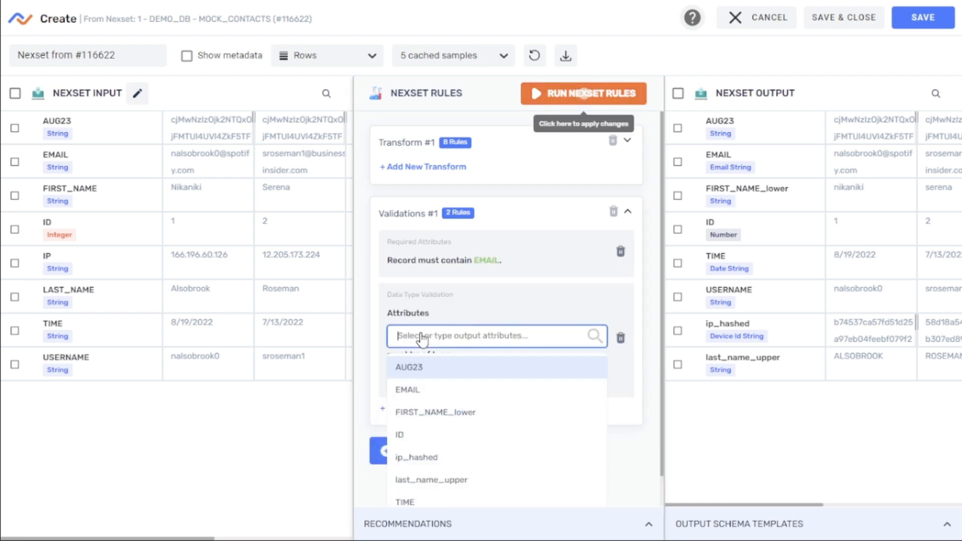
pyautogui.click(419, 389)
pyautogui.click(420, 404)
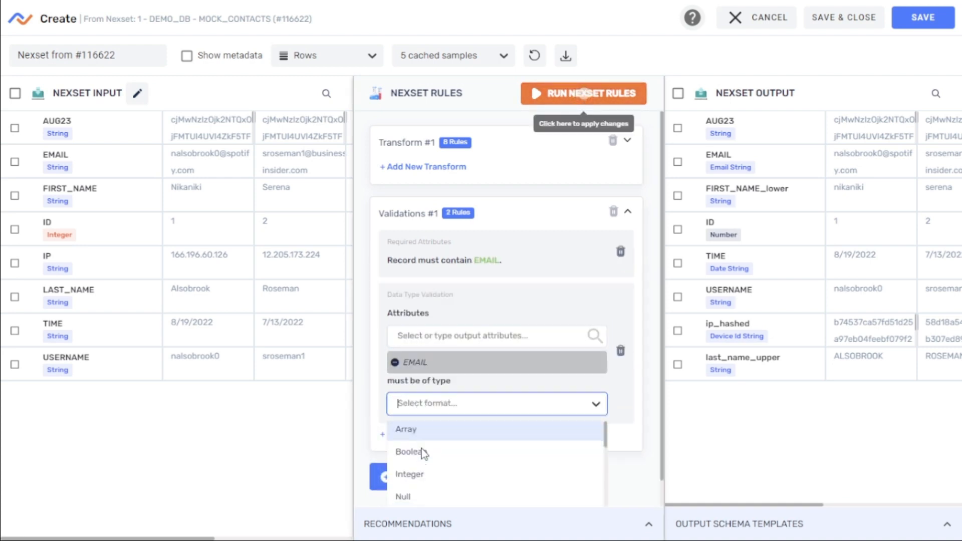
pyautogui.scroll(-3, 421, 453)
pyautogui.click(420, 431)
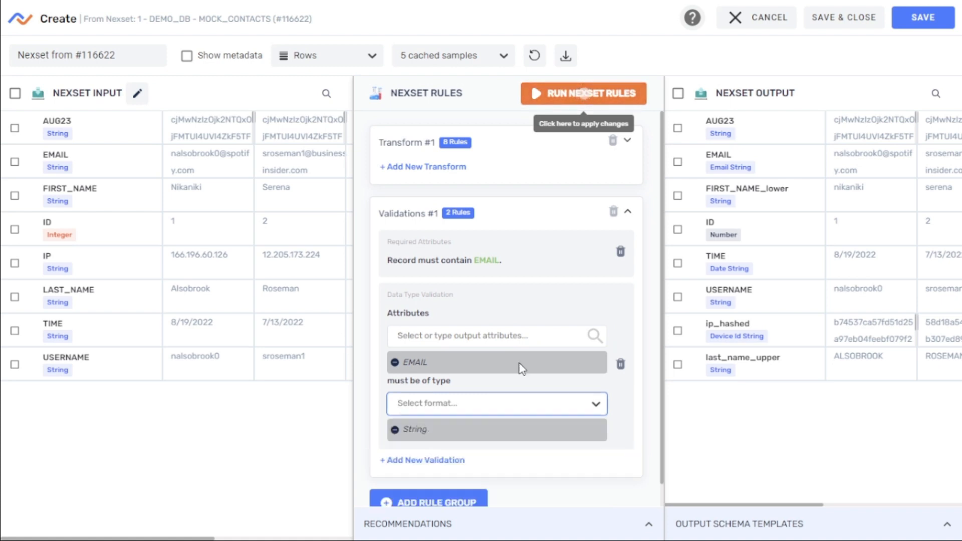
pyautogui.click(557, 96)
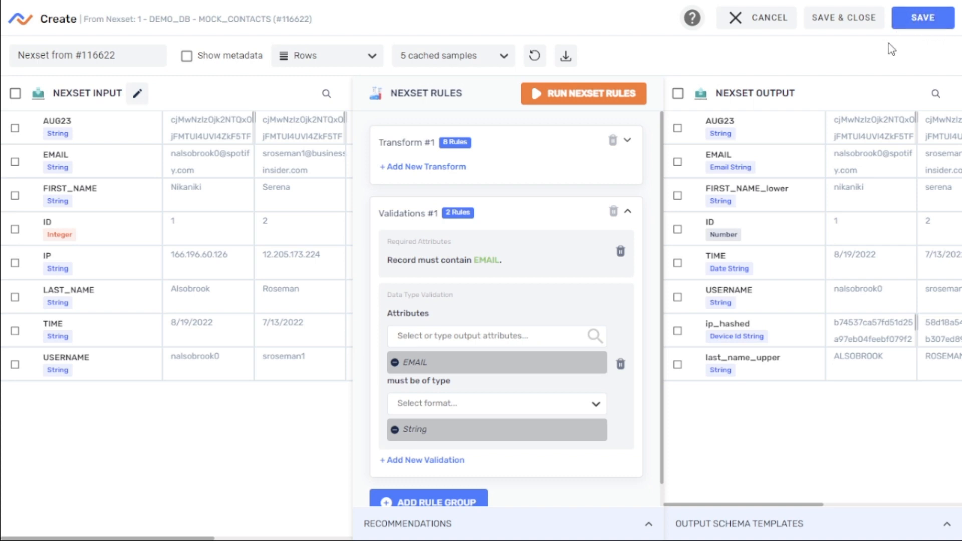
# Save and close the transformed Nexset, and activate it in the data flow
pyautogui.click(836, 20)
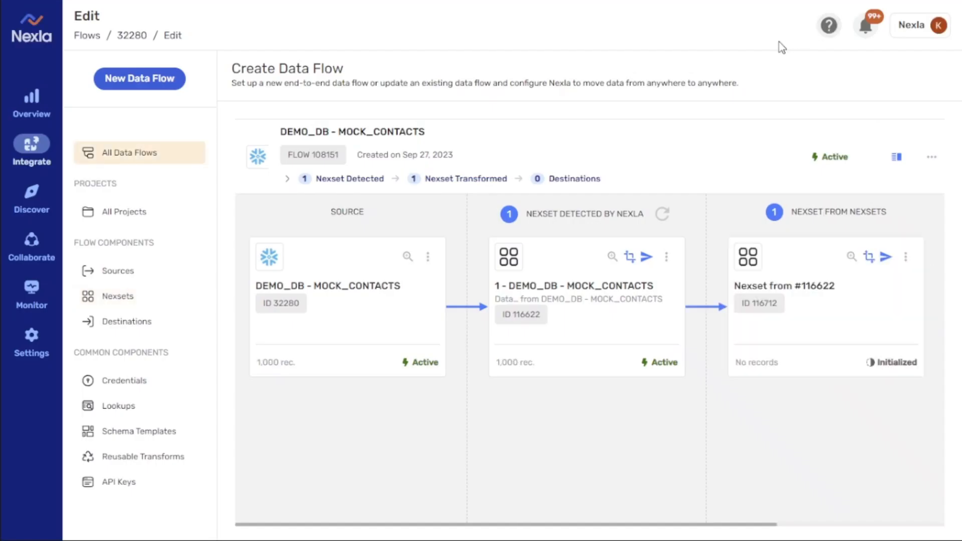
pyautogui.click(905, 257)
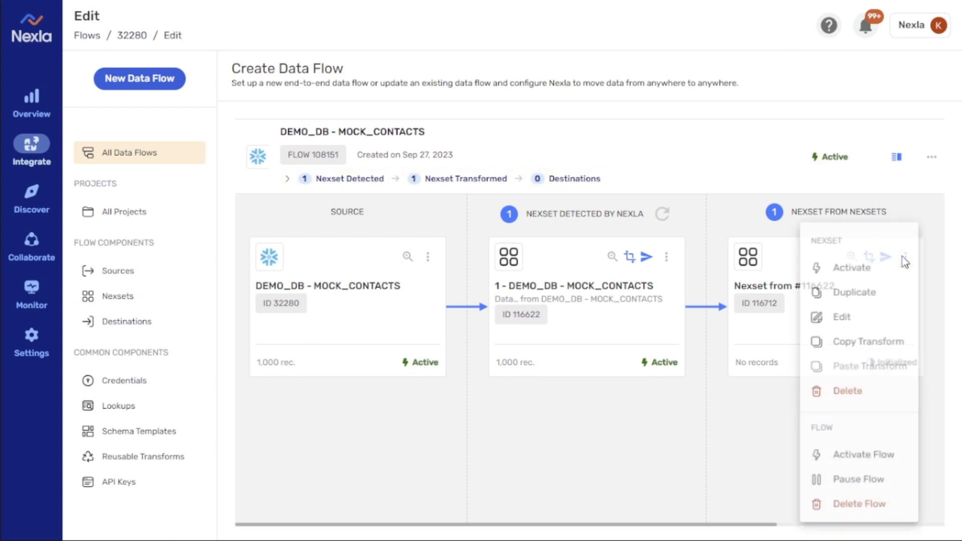
pyautogui.click(868, 269)
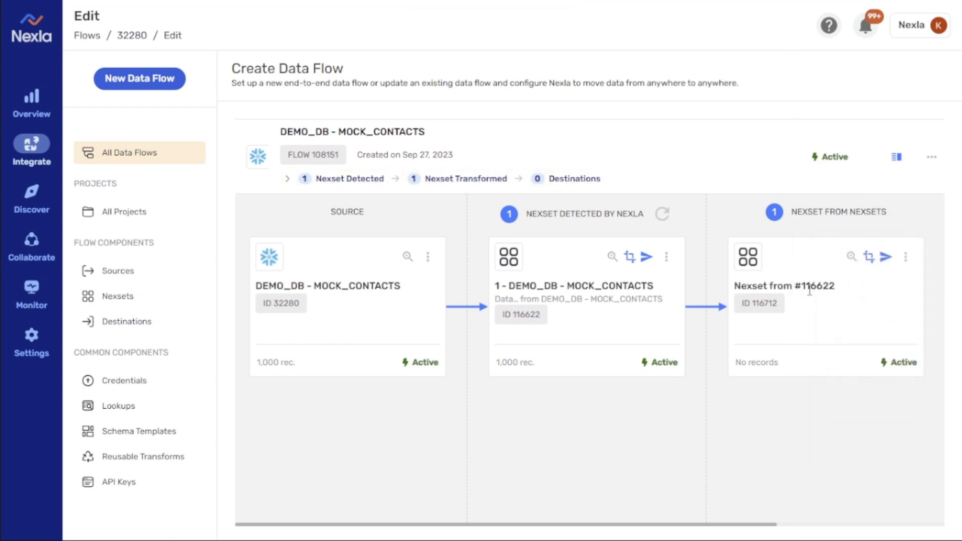
# Start sending Nexset from #116622 to a destination and choose REST API as the destination type
pyautogui.click(887, 258)
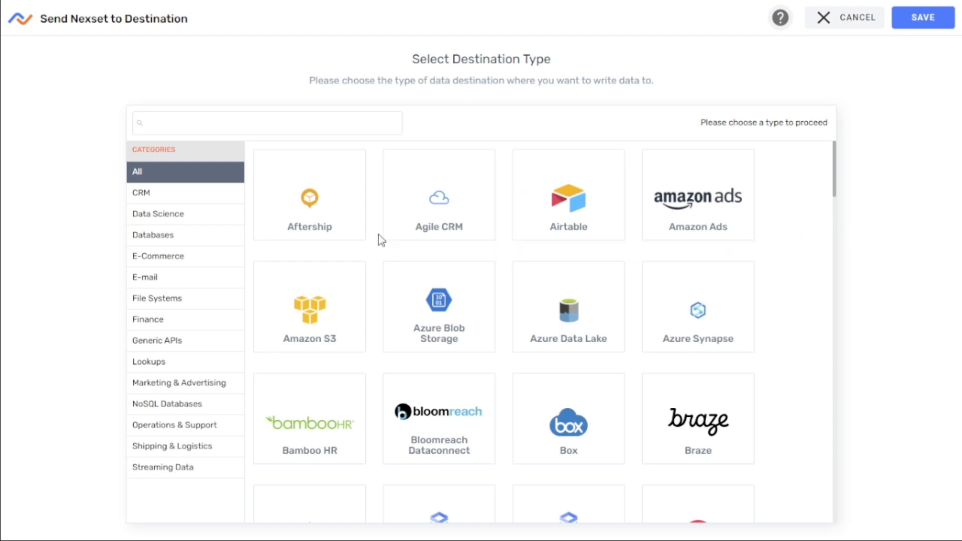
pyautogui.scroll(-8, 479, 366)
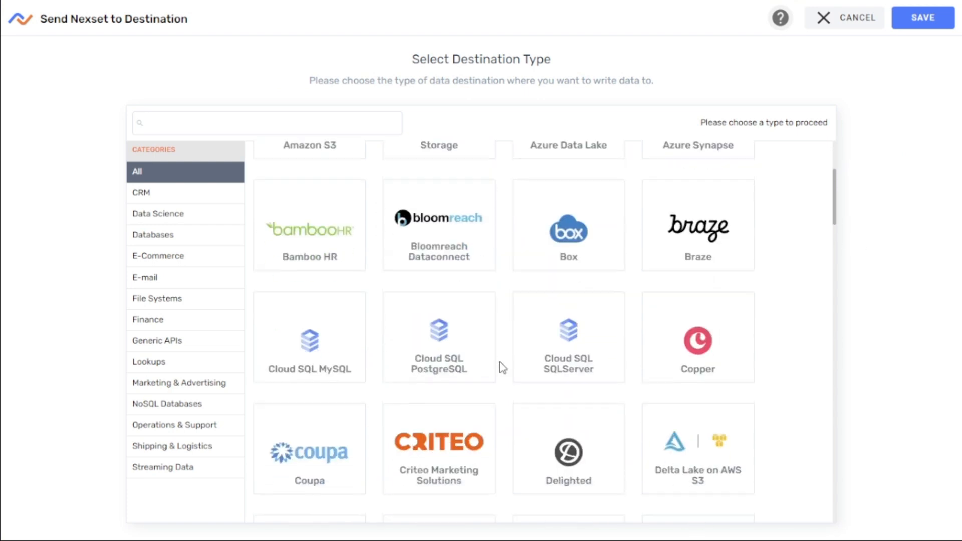
pyautogui.scroll(-10, 543, 347)
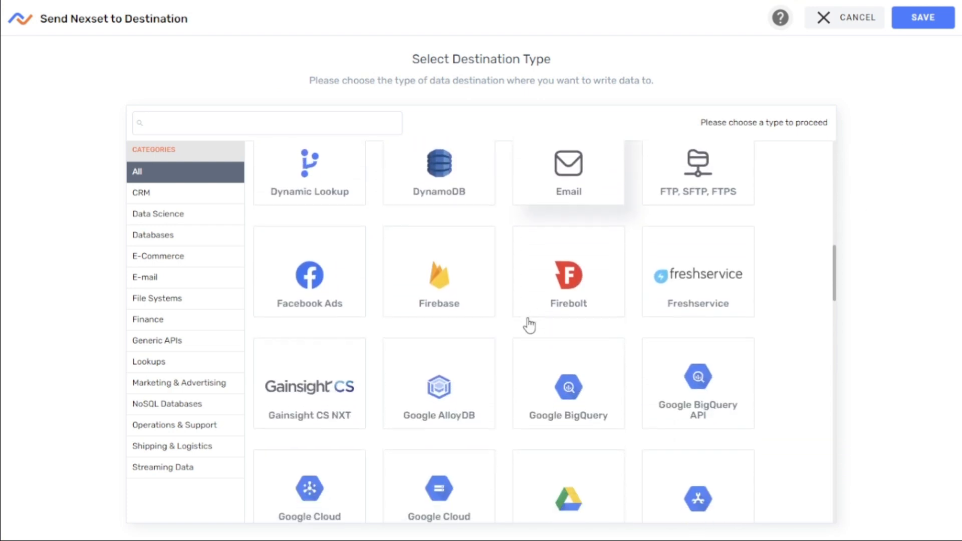
pyautogui.scroll(-12, 530, 326)
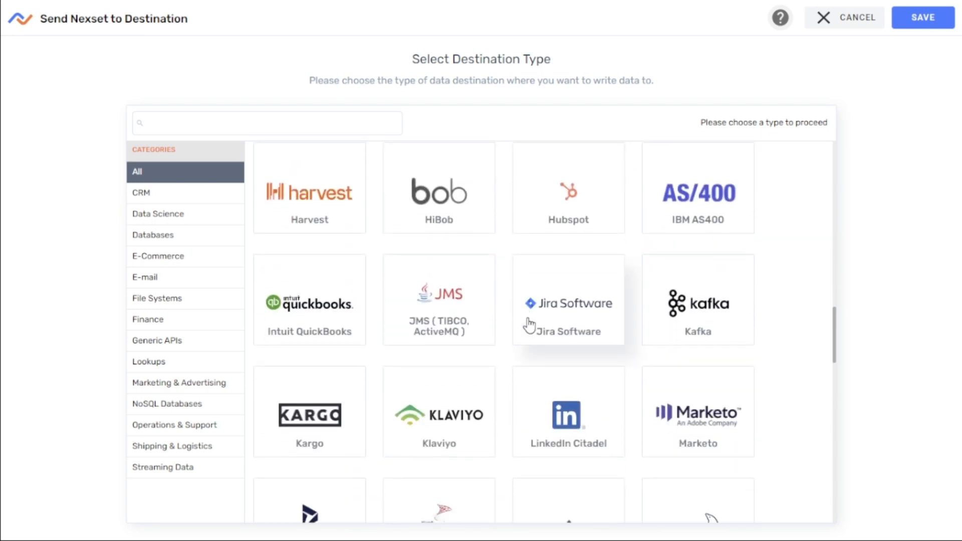
pyautogui.scroll(-7, 530, 316)
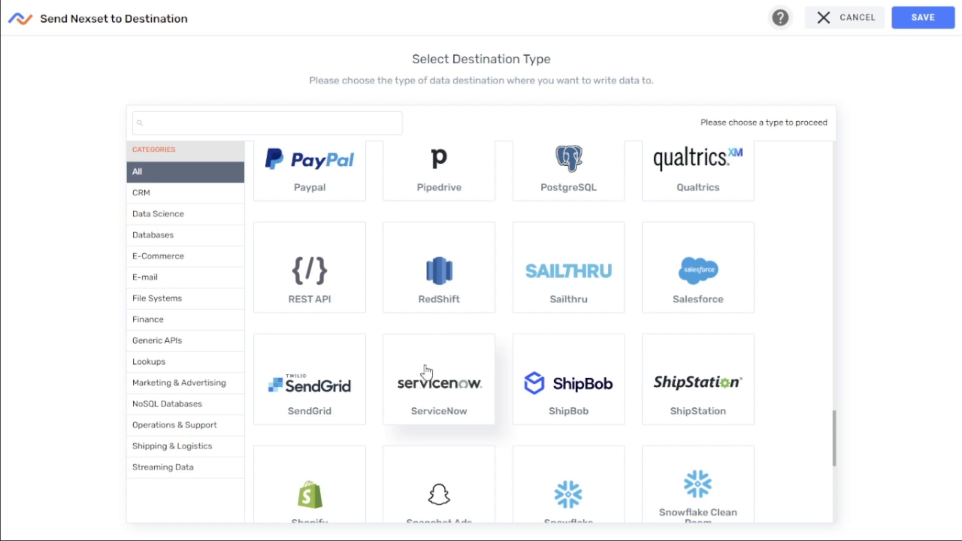
pyautogui.click(309, 284)
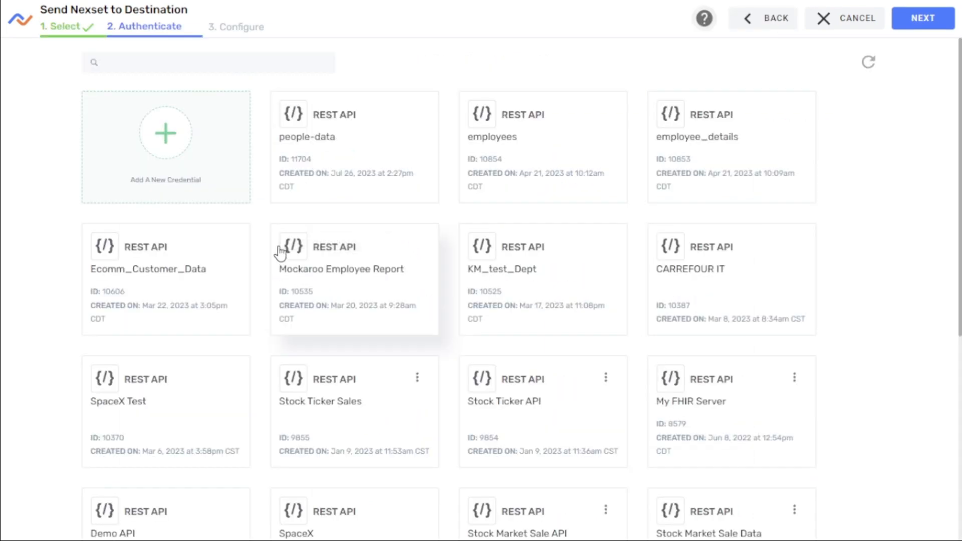
pyautogui.scroll(-4, 278, 281)
pyautogui.scroll(-2, 319, 326)
pyautogui.click(330, 363)
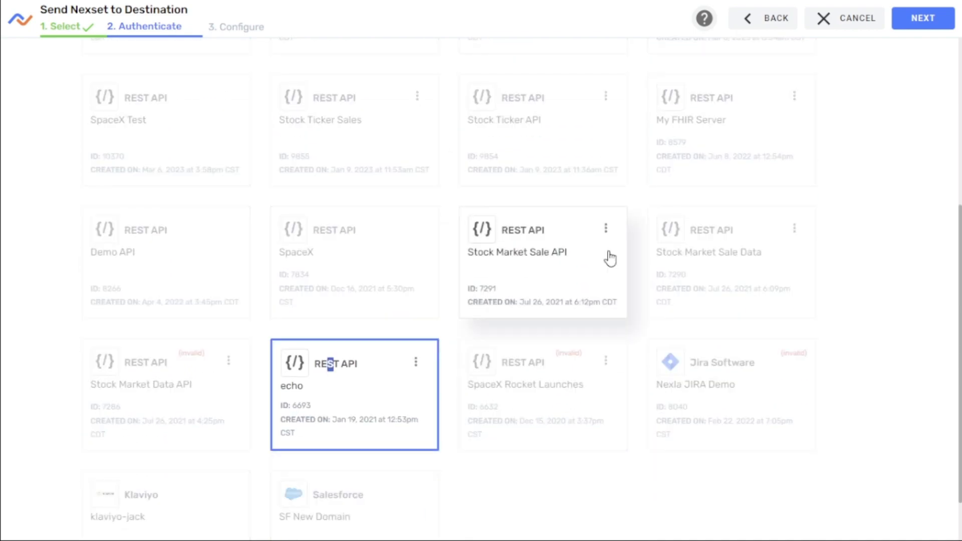
pyautogui.click(919, 19)
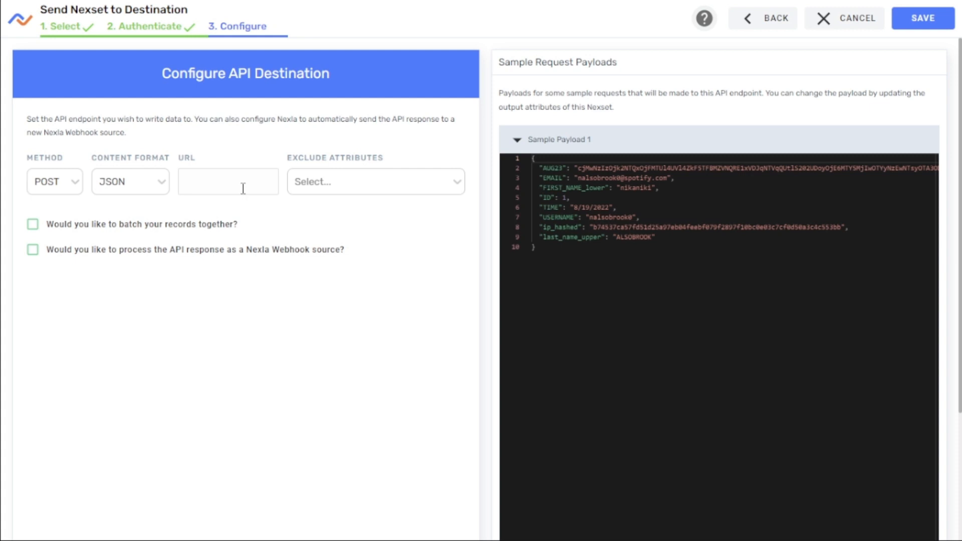
pyautogui.write('https://test-be.nexla.com/echo')
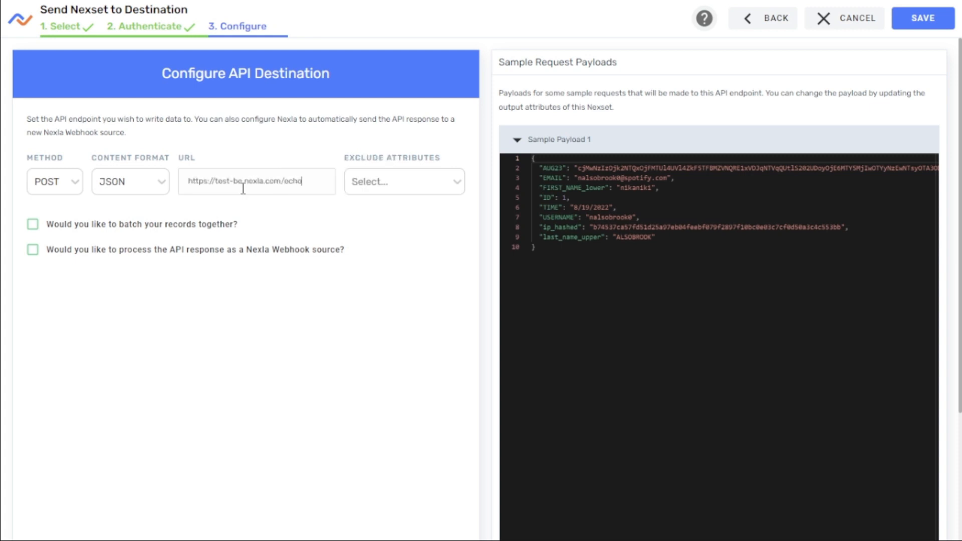
pyautogui.click(916, 30)
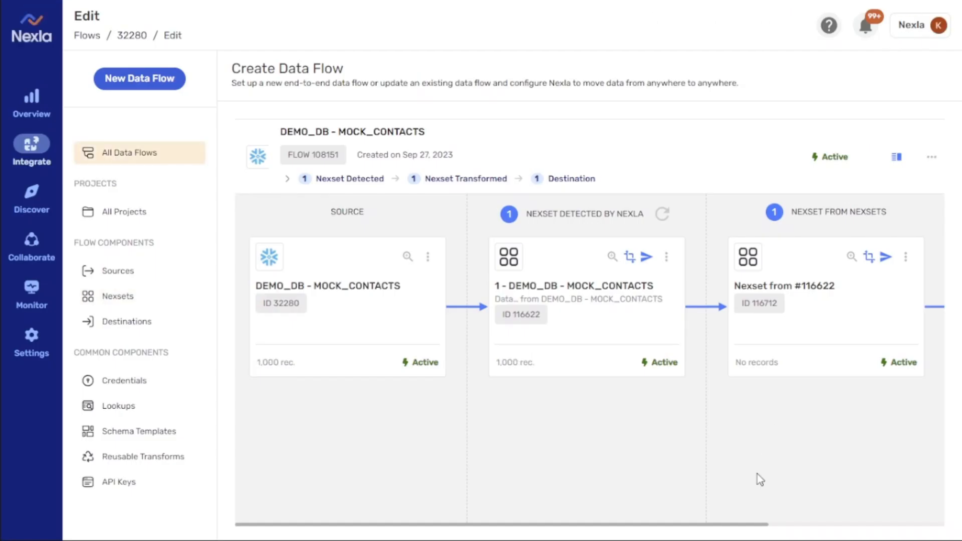
# Activate the Test-be.nexla.com - echo destination in the data flow
pyautogui.moveTo(745, 526); pyautogui.dragTo(940, 527)
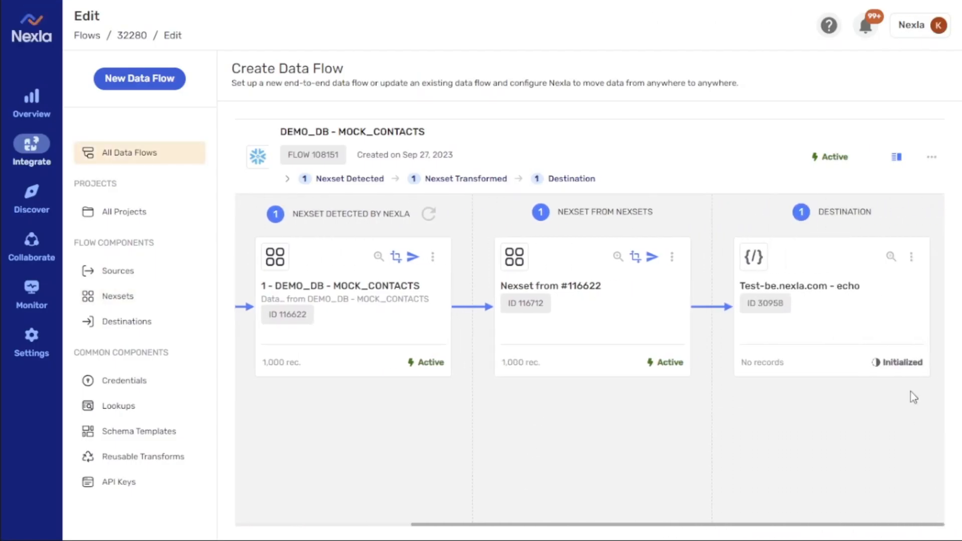
pyautogui.click(915, 257)
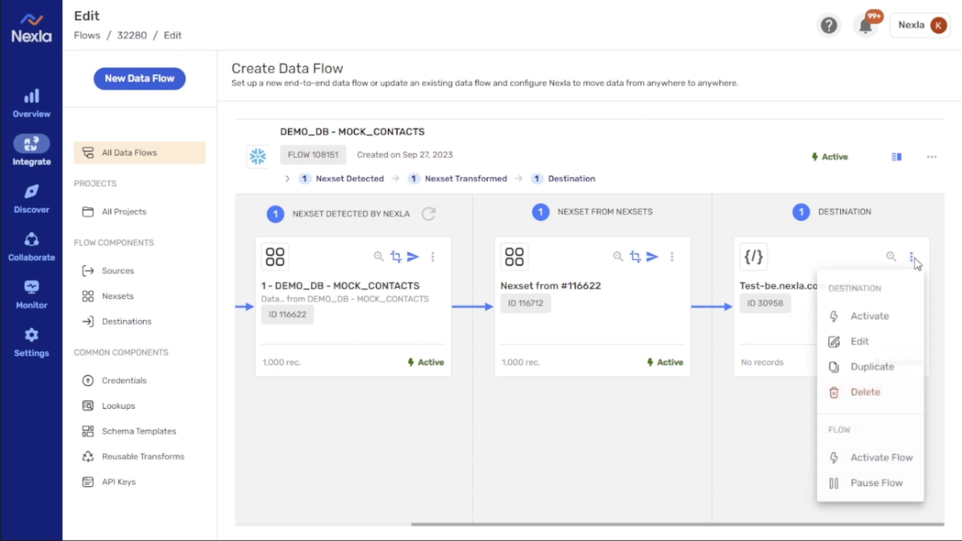
pyautogui.click(871, 314)
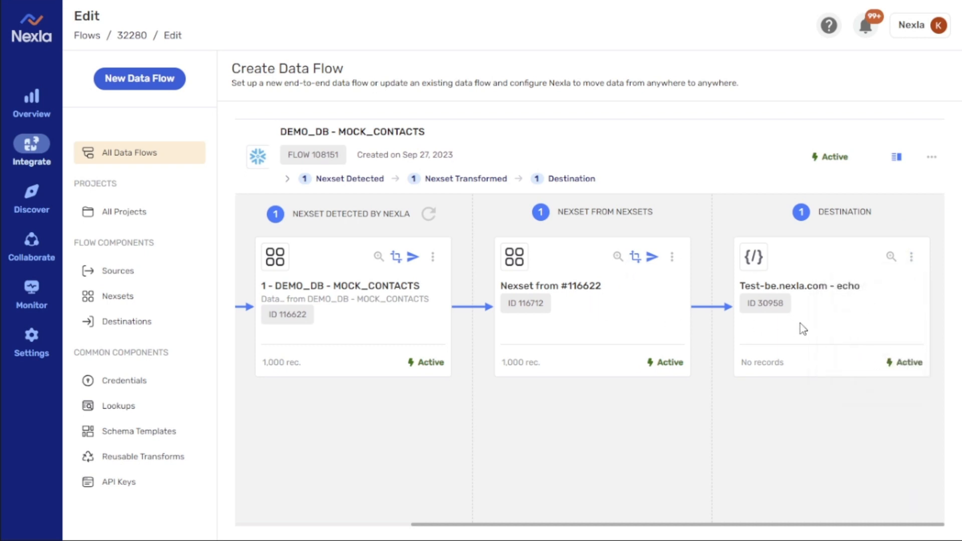
pyautogui.moveTo(788, 529); pyautogui.dragTo(551, 526)
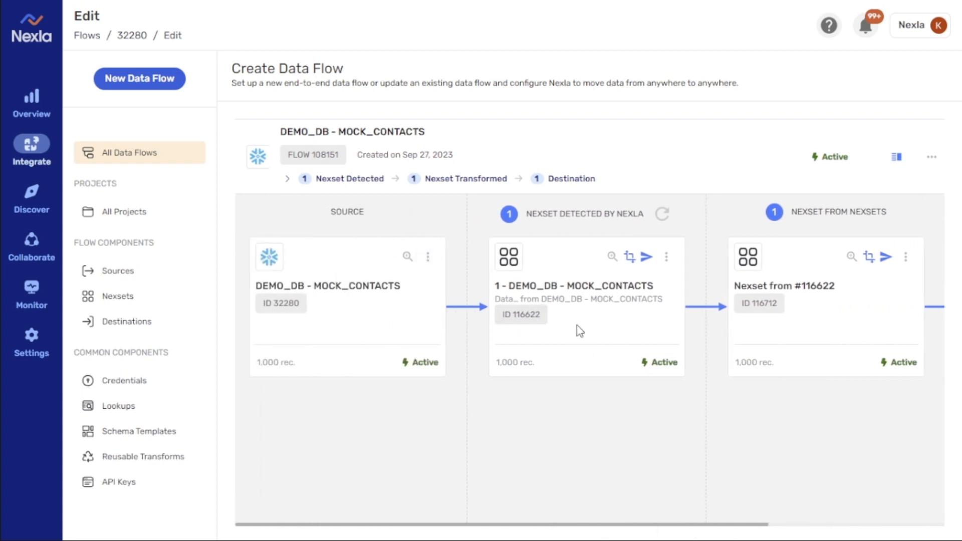
# Send Nexset from #116622 to an additional Snowflake destination, authenticating with the Snowflake DemoDB credential
pyautogui.moveTo(740, 530); pyautogui.dragTo(929, 529)
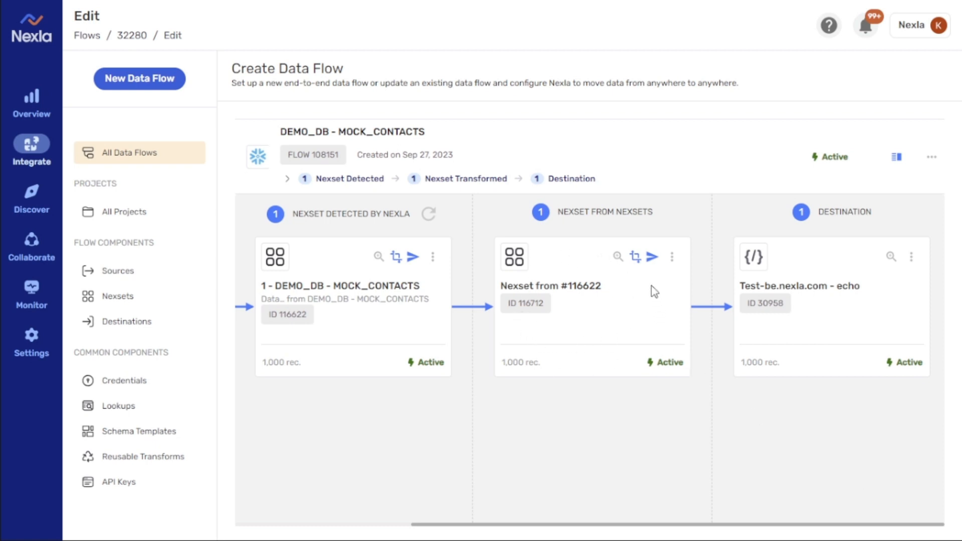
pyautogui.click(652, 258)
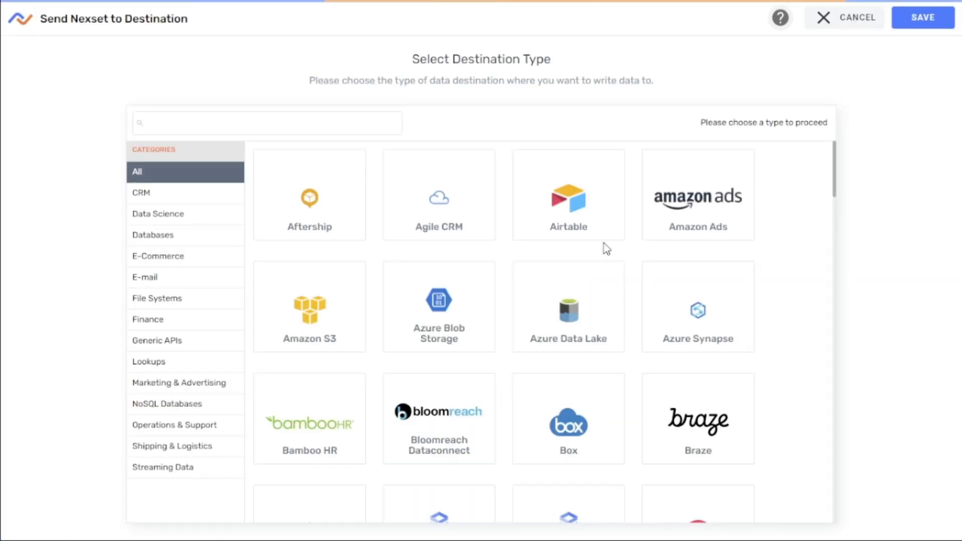
pyautogui.scroll(-20, 498, 281)
pyautogui.scroll(-3, 498, 281)
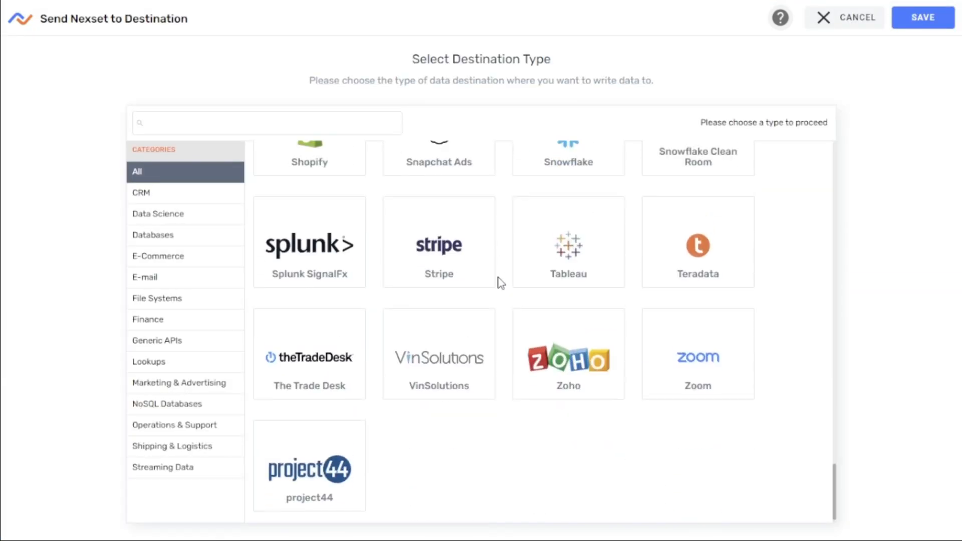
pyautogui.scroll(4, 502, 283)
pyautogui.click(589, 344)
pyautogui.click(515, 143)
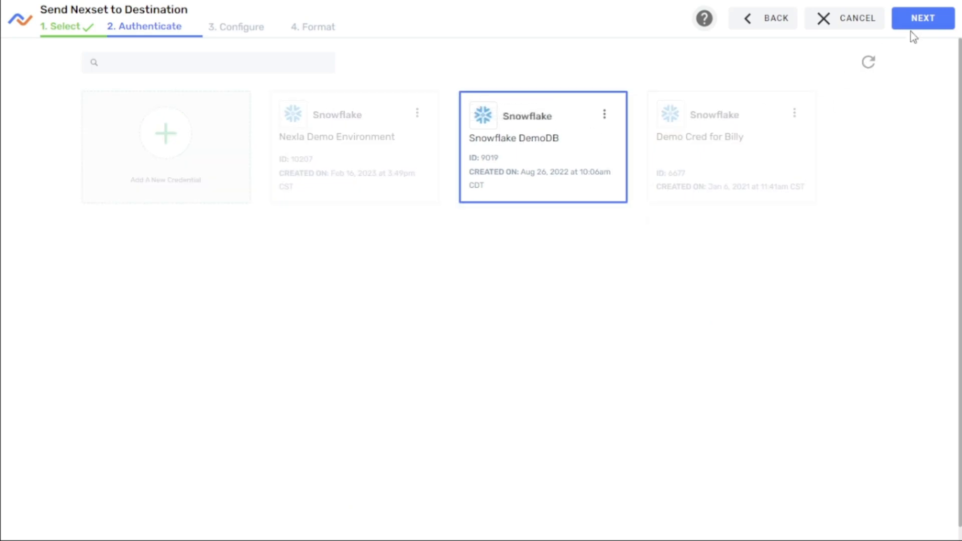
pyautogui.click(910, 32)
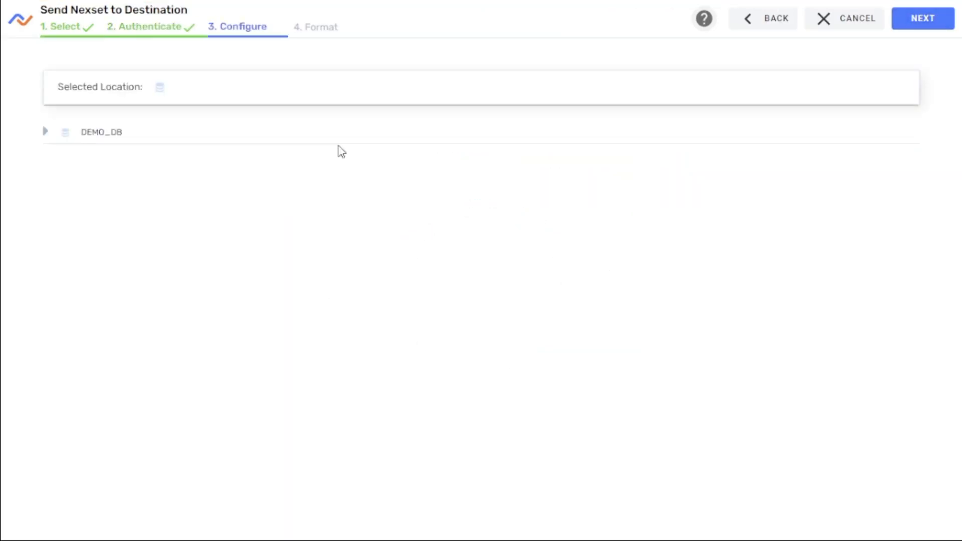
# Select the DEMO_MOCK_WEB_CONTACTS table in DEMO_DB as the write location and proceed to the format settings
pyautogui.click(46, 132)
pyautogui.scroll(-15, 166, 311)
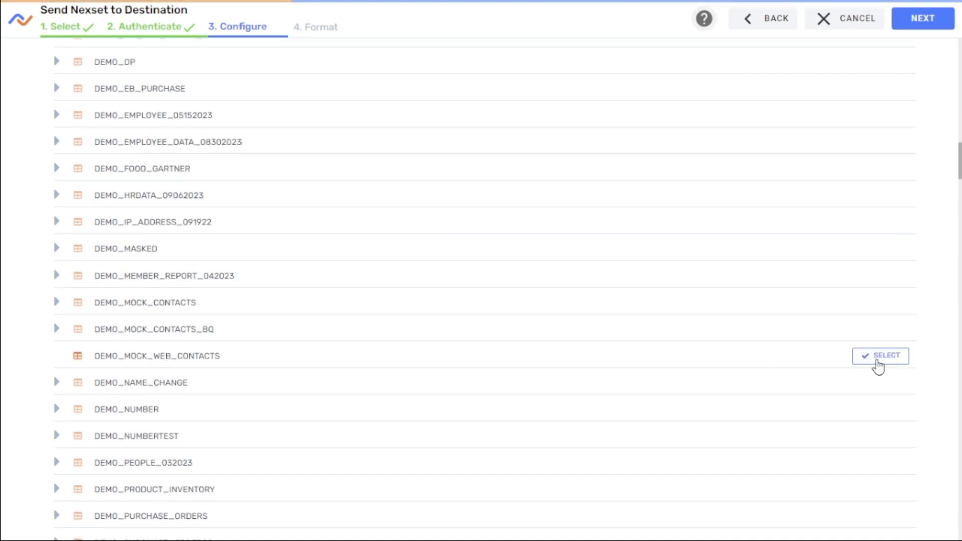
pyautogui.click(878, 357)
pyautogui.click(923, 19)
# Choose UPSERT as the update mode for the Snowflake table and save the destination
pyautogui.click(281, 163)
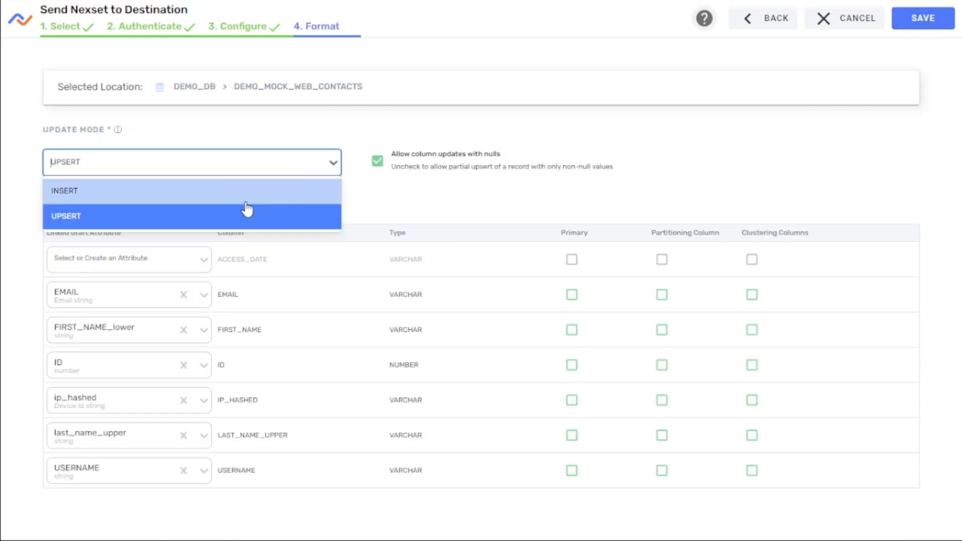
pyautogui.click(241, 213)
pyautogui.click(919, 25)
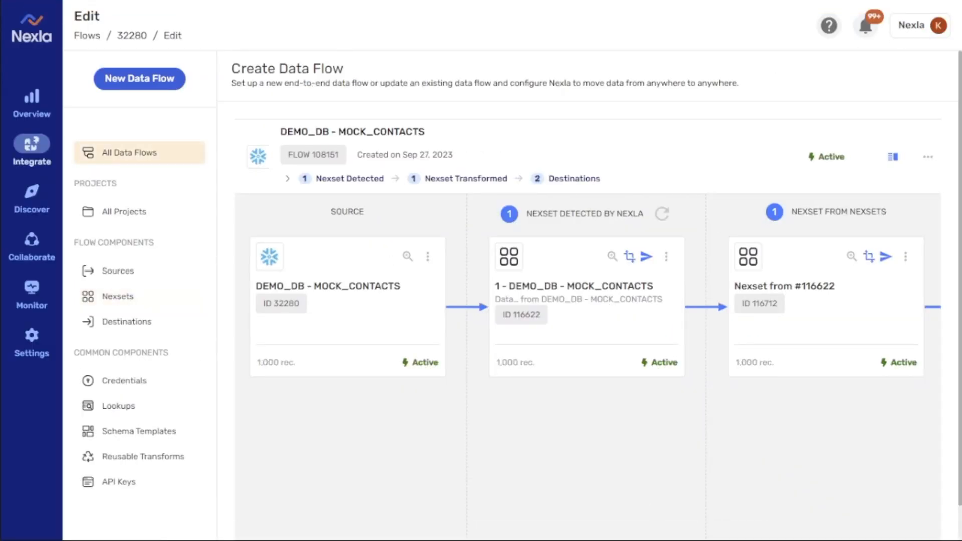
# Activate the Snowflake DEMO_MOCK_WEB_CONTACTS destination in the data flow
pyautogui.scroll(-1, 660, 469)
pyautogui.moveTo(616, 530); pyautogui.dragTo(793, 529)
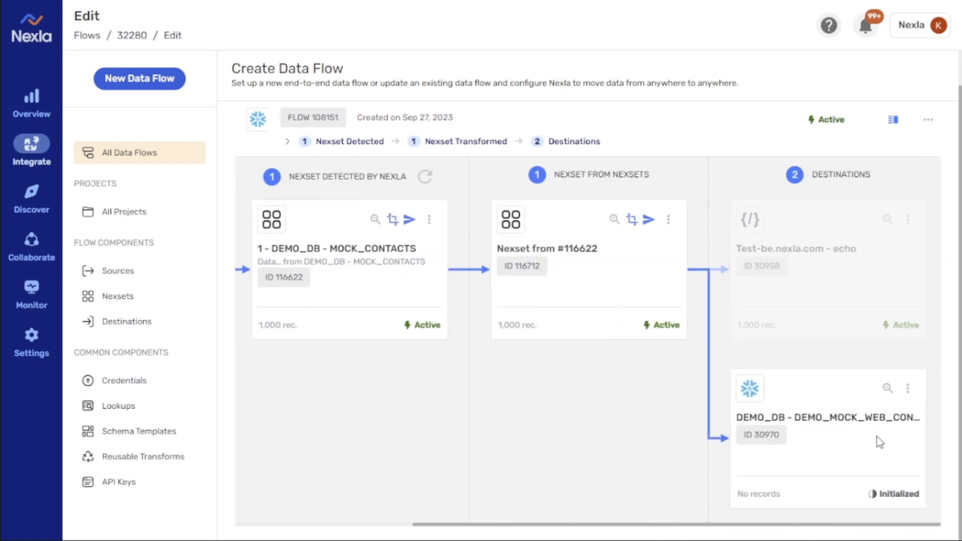
pyautogui.click(909, 389)
pyautogui.click(882, 344)
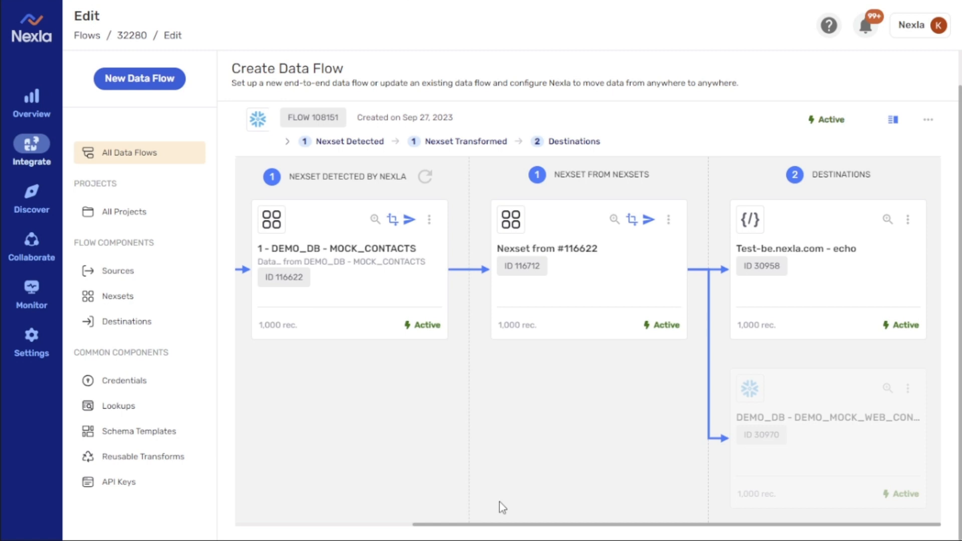
# Look over the details of Nexset from #116622, and open the execution insights of the MOCK_CONTACTS flow
pyautogui.click(615, 220)
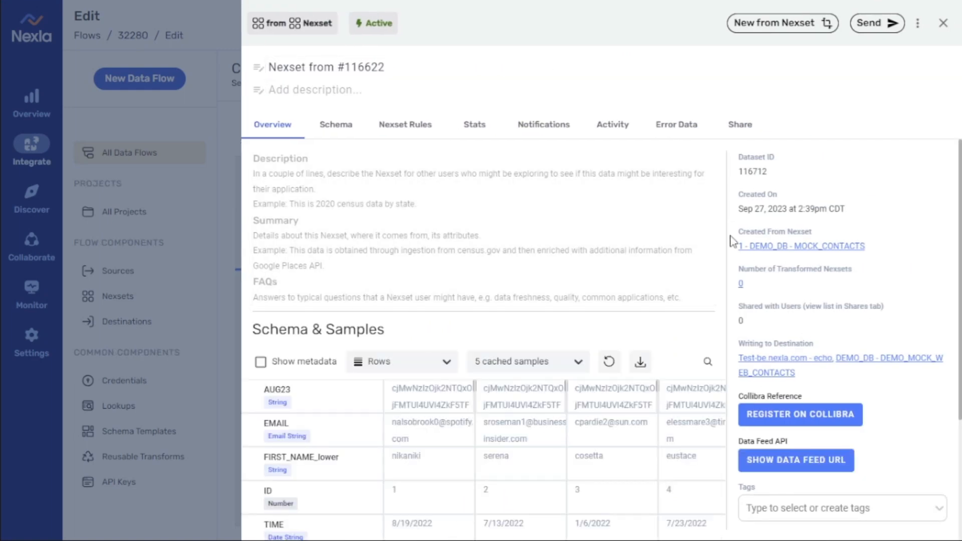
pyautogui.click(219, 246)
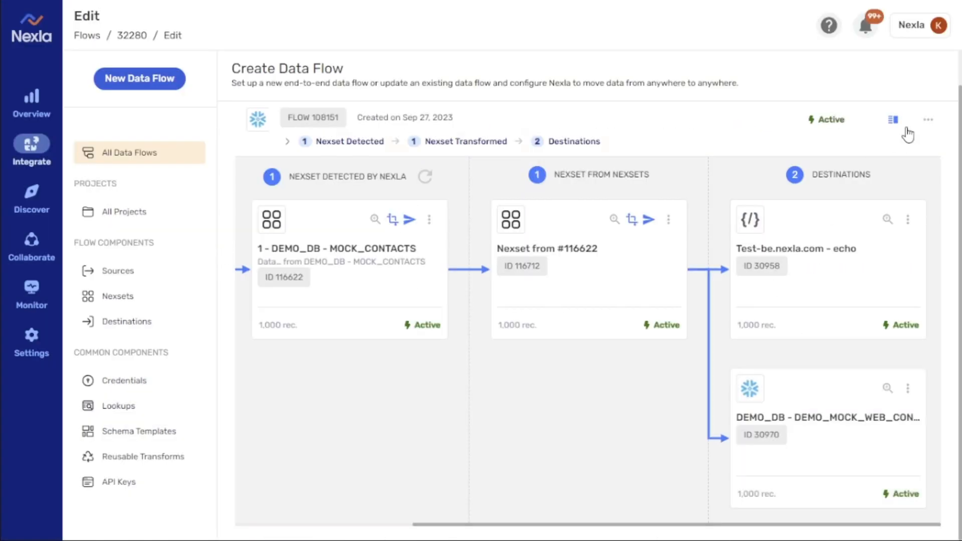
pyautogui.click(893, 120)
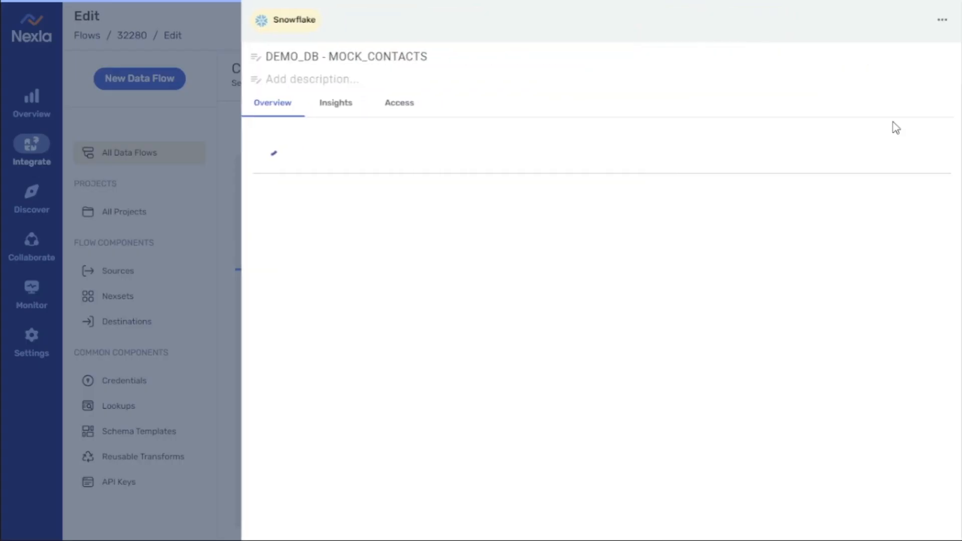
pyautogui.click(322, 106)
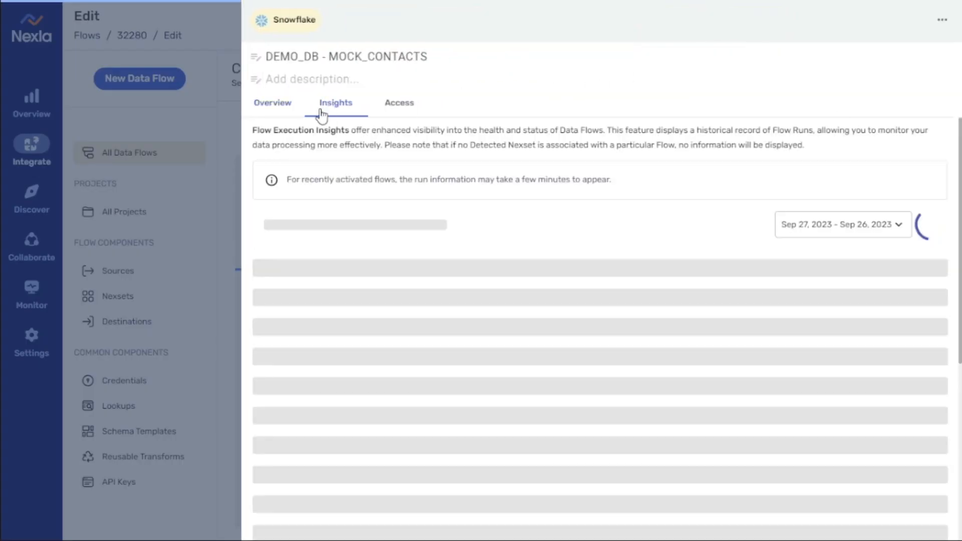